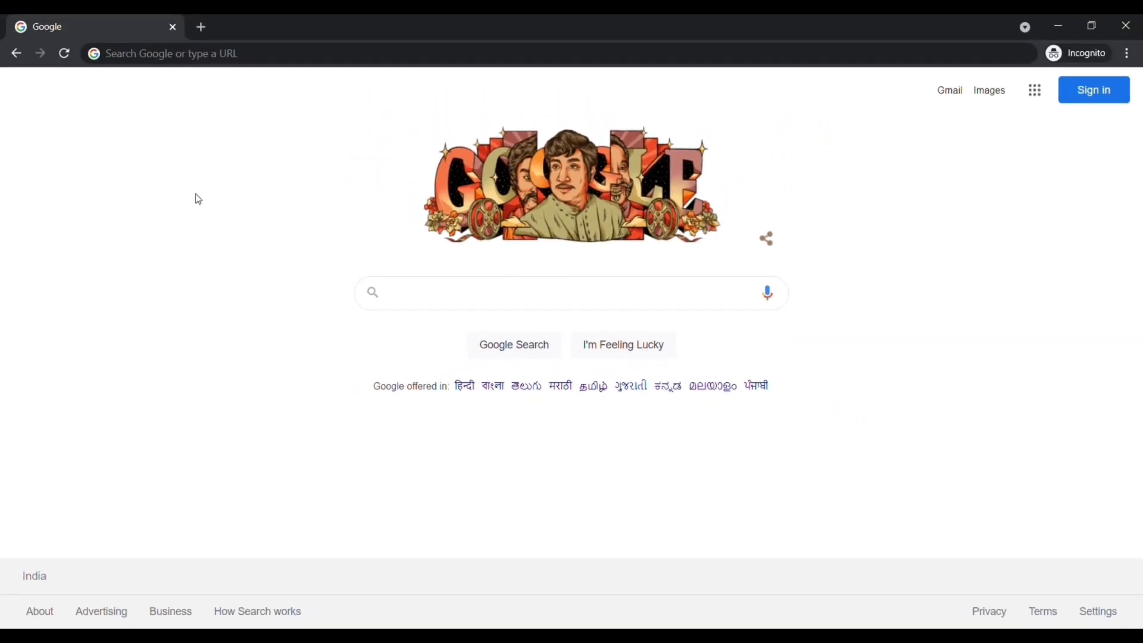
# Step: Go to canva.com and start a new design from a photo on the computer
pyautogui.click(130, 59)
pyautogui.write('canva.com')
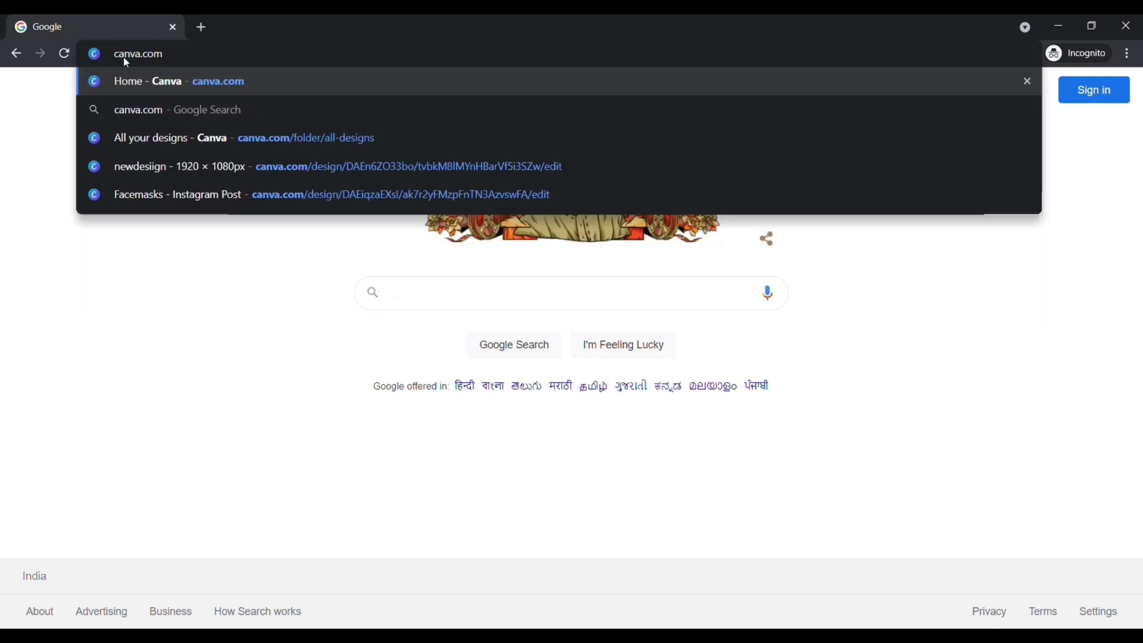
pyautogui.press('Return')
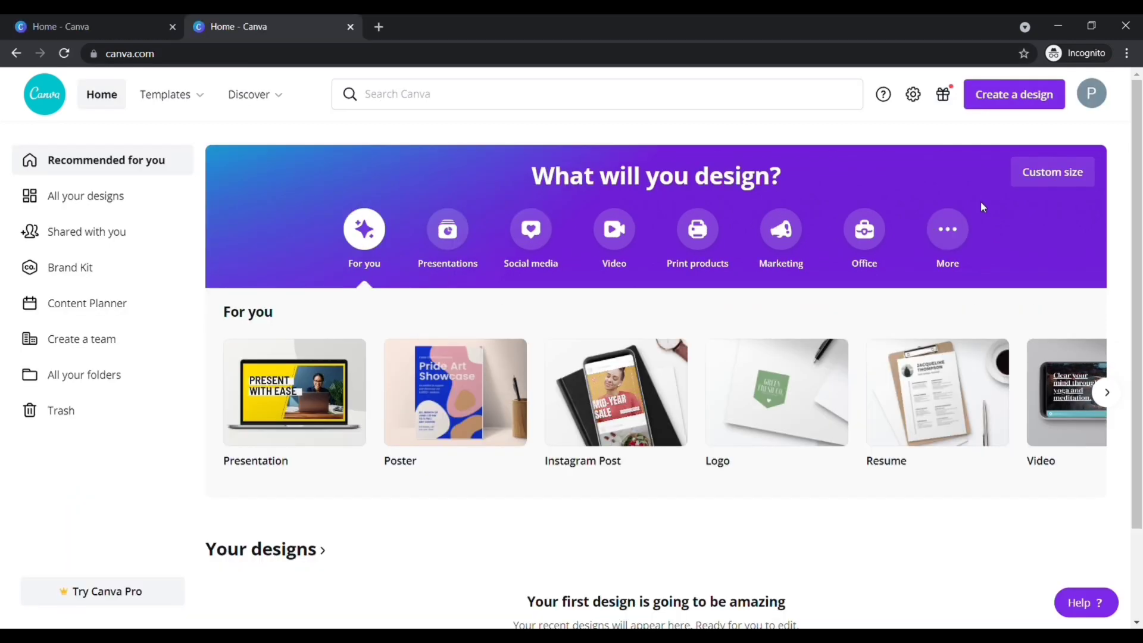
pyautogui.click(1036, 103)
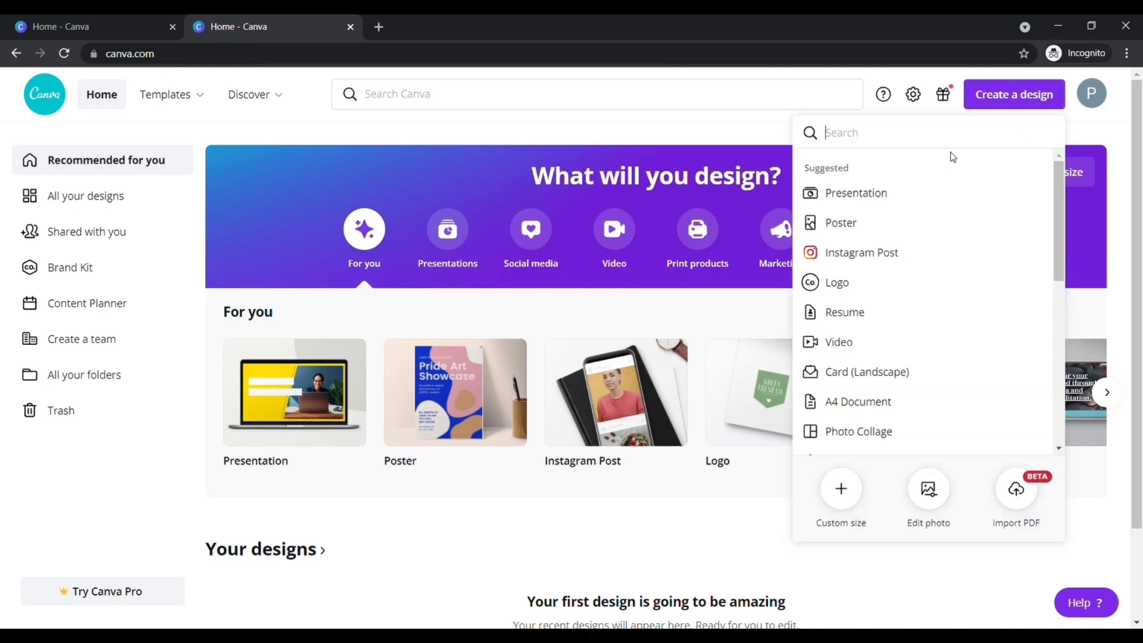
pyautogui.click(929, 490)
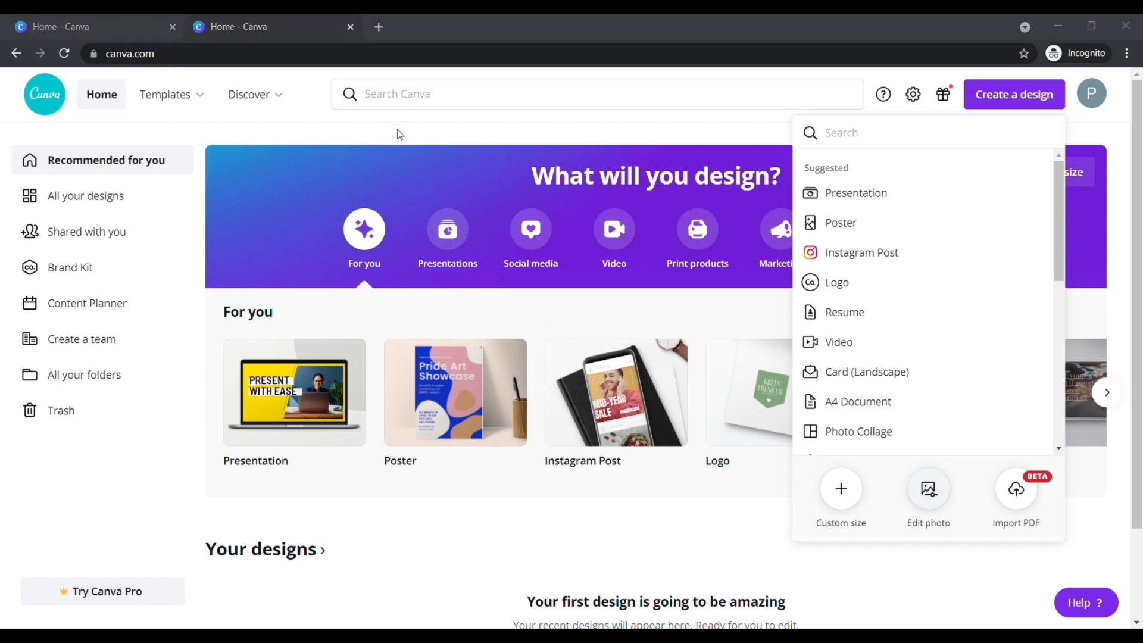
# Step: Open the Let's Travel flyer image as a 1200 × 1690 px design and zoom in to inspect it
pyautogui.doubleClick(356, 384)
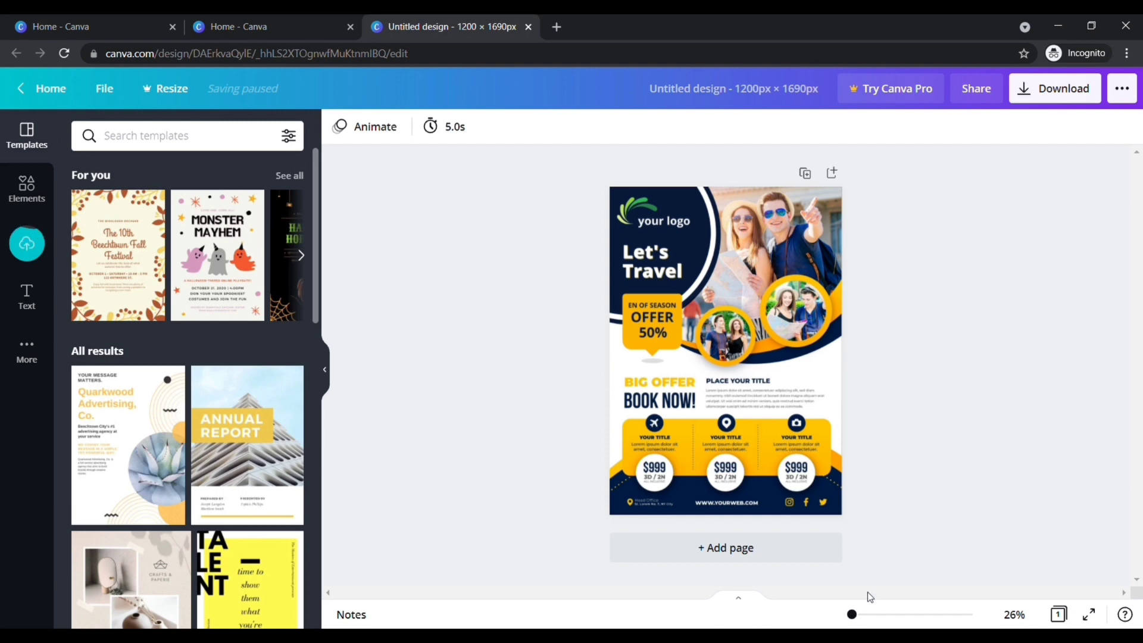
pyautogui.click(867, 615)
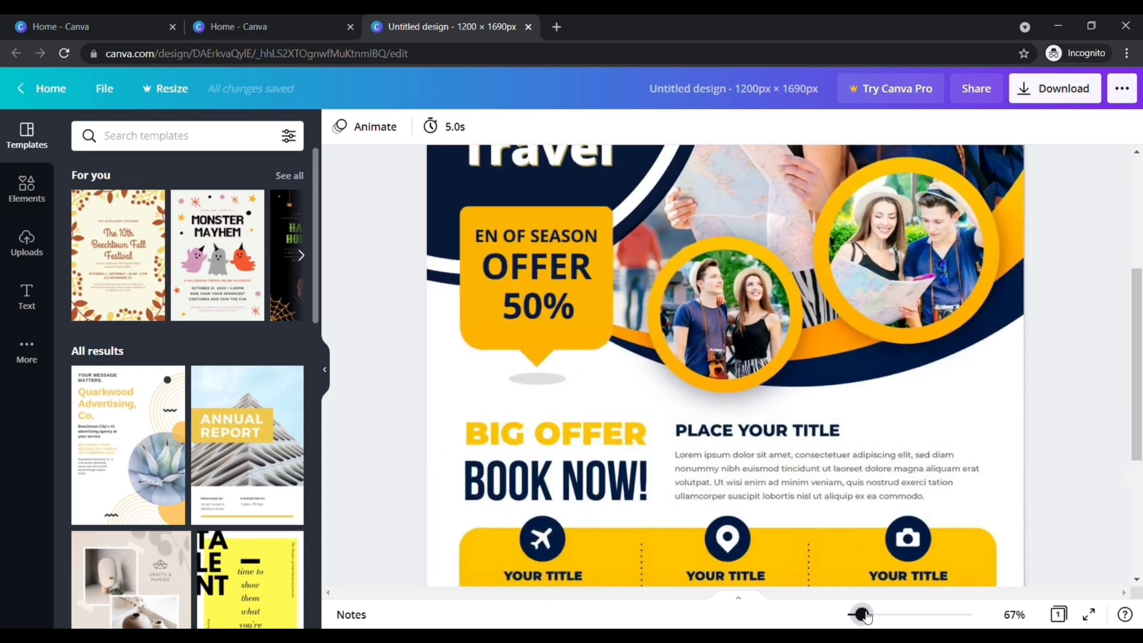
pyautogui.moveTo(867, 614); pyautogui.dragTo(907, 615)
pyautogui.scroll(-5, 712, 451)
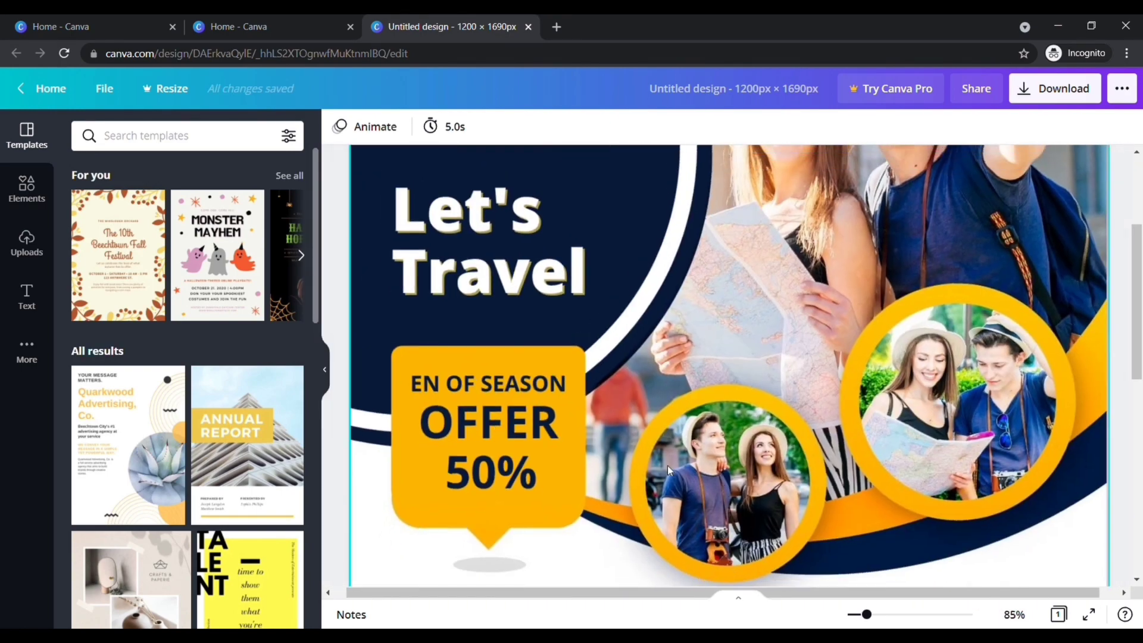
pyautogui.scroll(3, 666, 465)
pyautogui.scroll(-8, 540, 168)
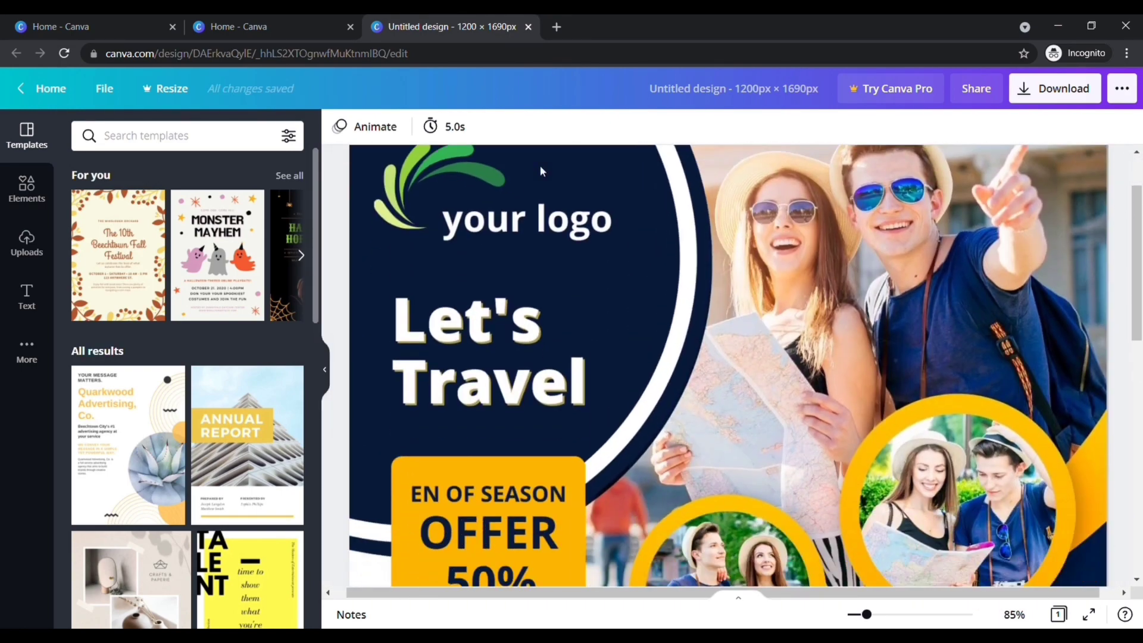
pyautogui.scroll(-3, 541, 169)
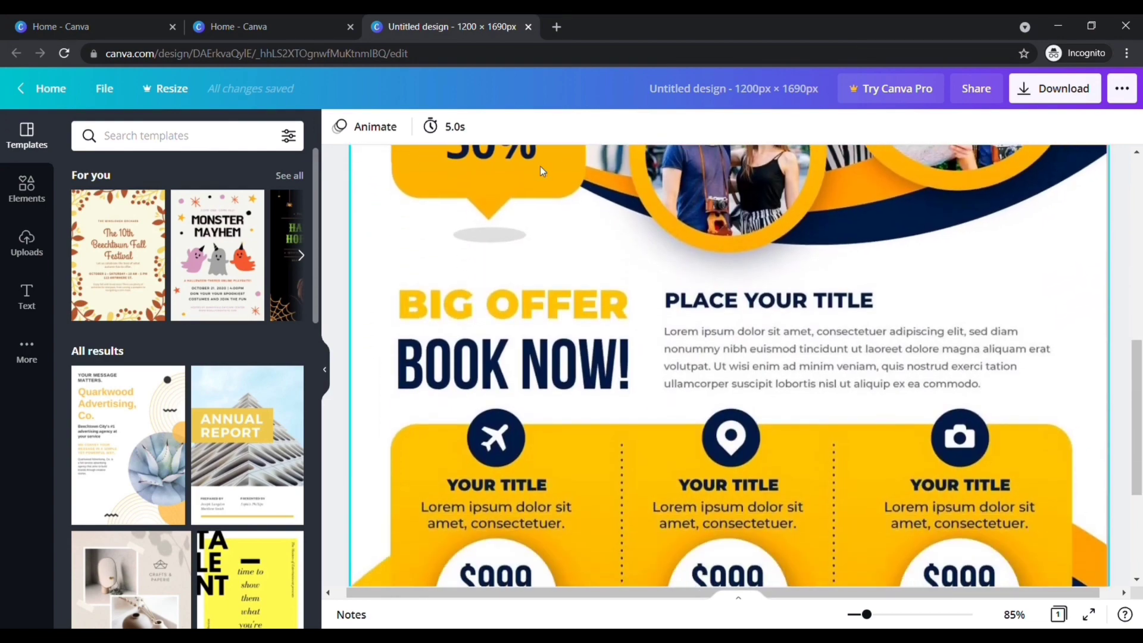
pyautogui.scroll(10, 554, 169)
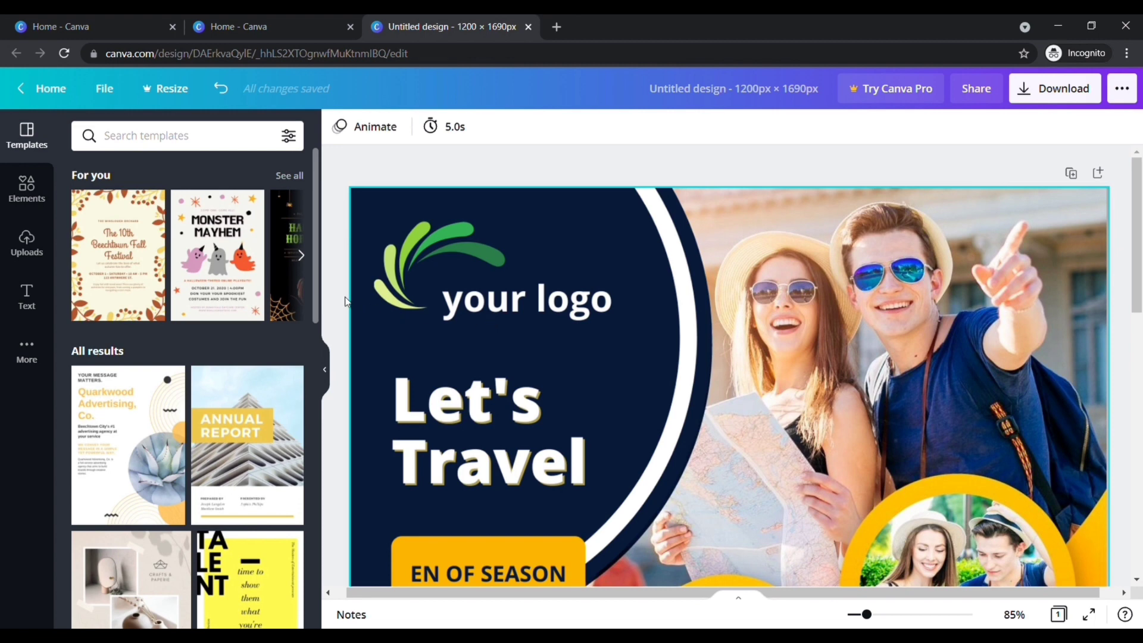
# Step: Add a square shape from Elements' Lines & Shapes to the flyer
pyautogui.click(28, 190)
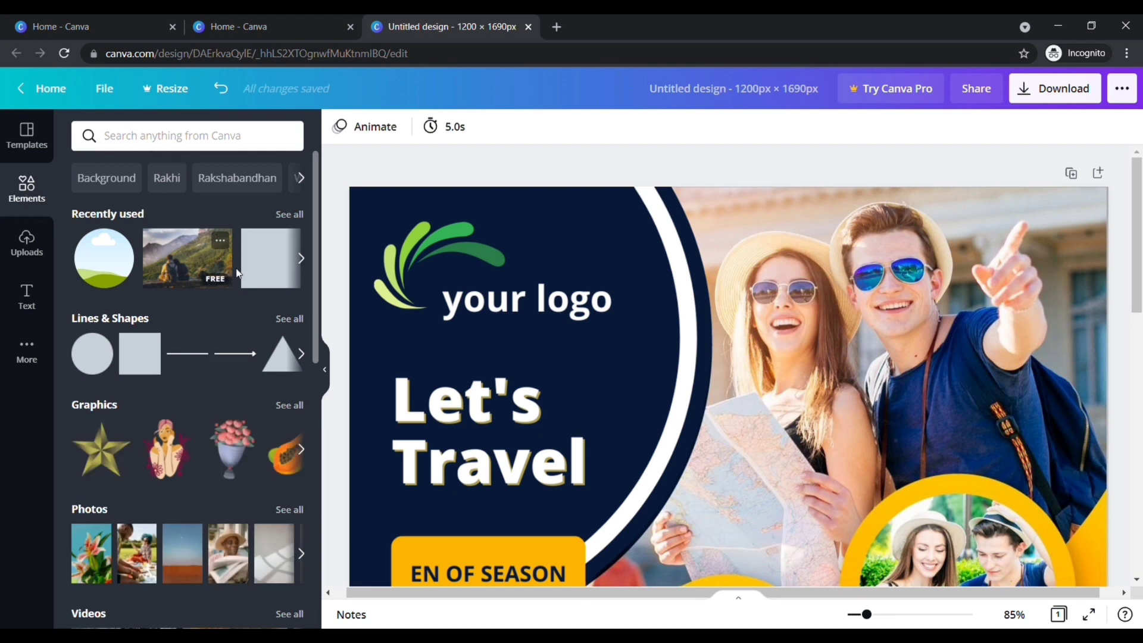
pyautogui.click(294, 321)
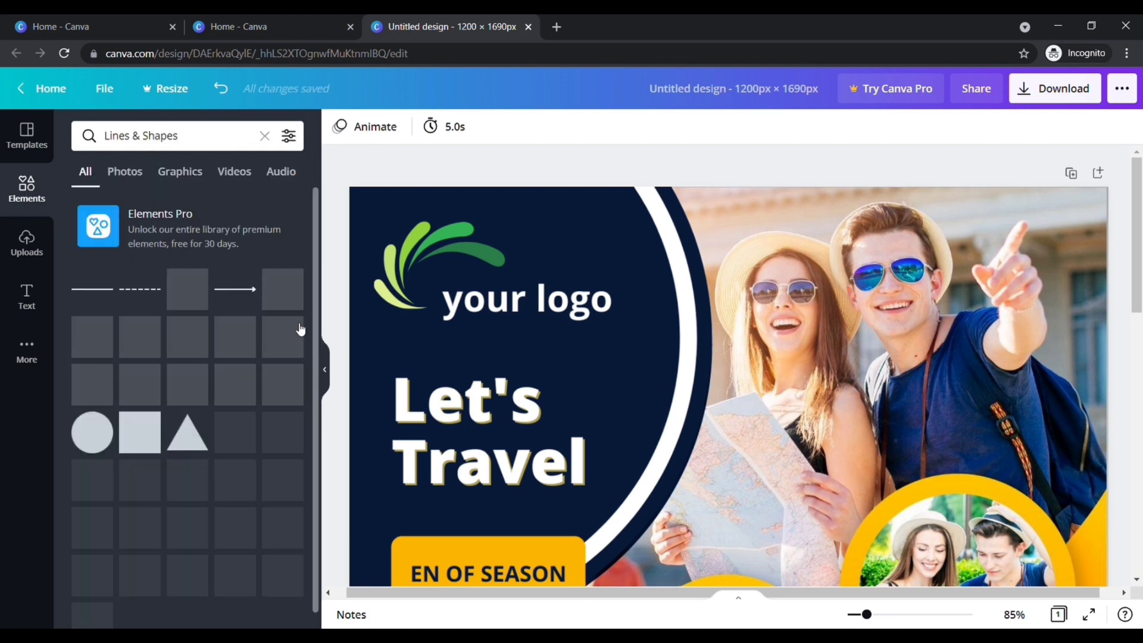
pyautogui.click(154, 441)
pyautogui.scroll(-1, 609, 319)
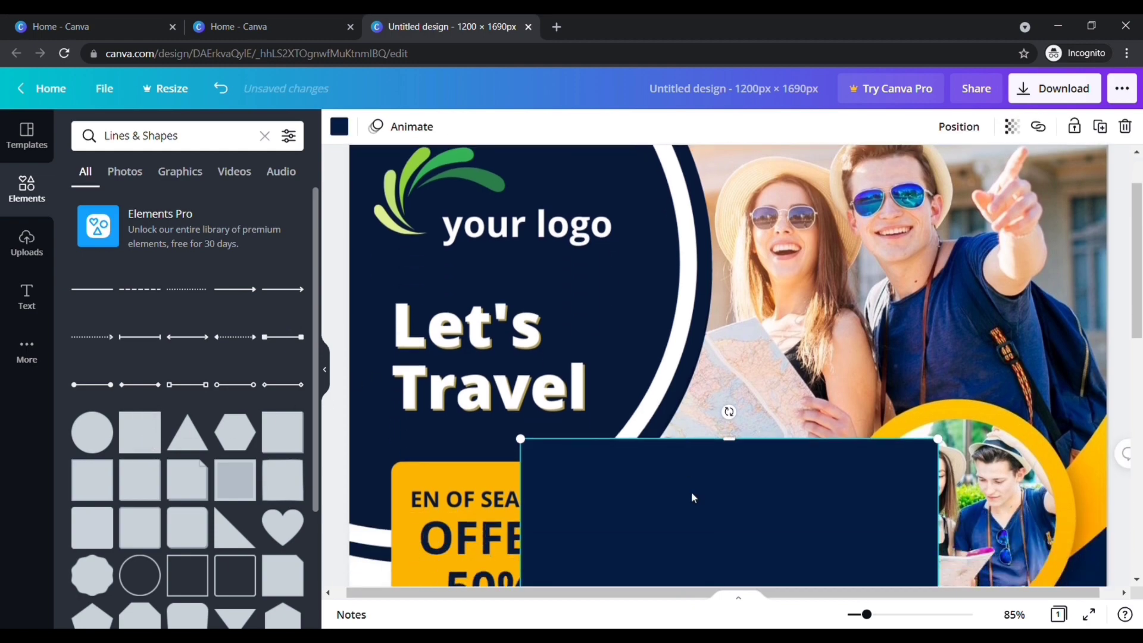
pyautogui.scroll(-2, 691, 491)
pyautogui.scroll(-4, 701, 495)
# Step: Move and resize the square to about 410×184 over the 'your logo' placeholder
pyautogui.moveTo(754, 474); pyautogui.dragTo(677, 309)
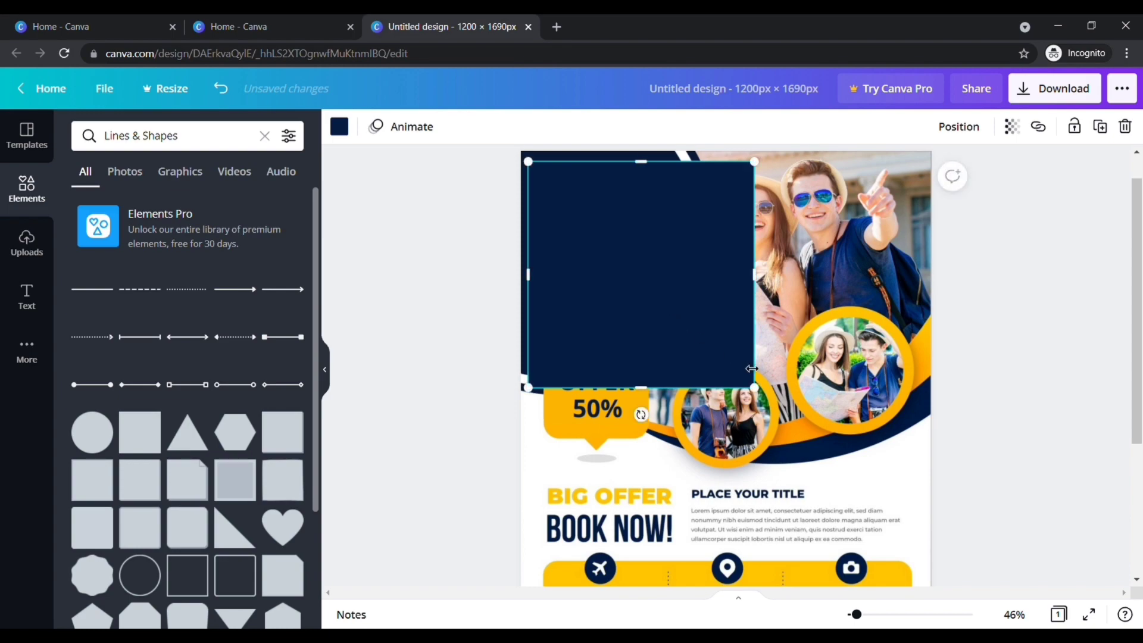
pyautogui.moveTo(755, 275); pyautogui.dragTo(671, 348)
pyautogui.moveTo(600, 388); pyautogui.dragTo(618, 245)
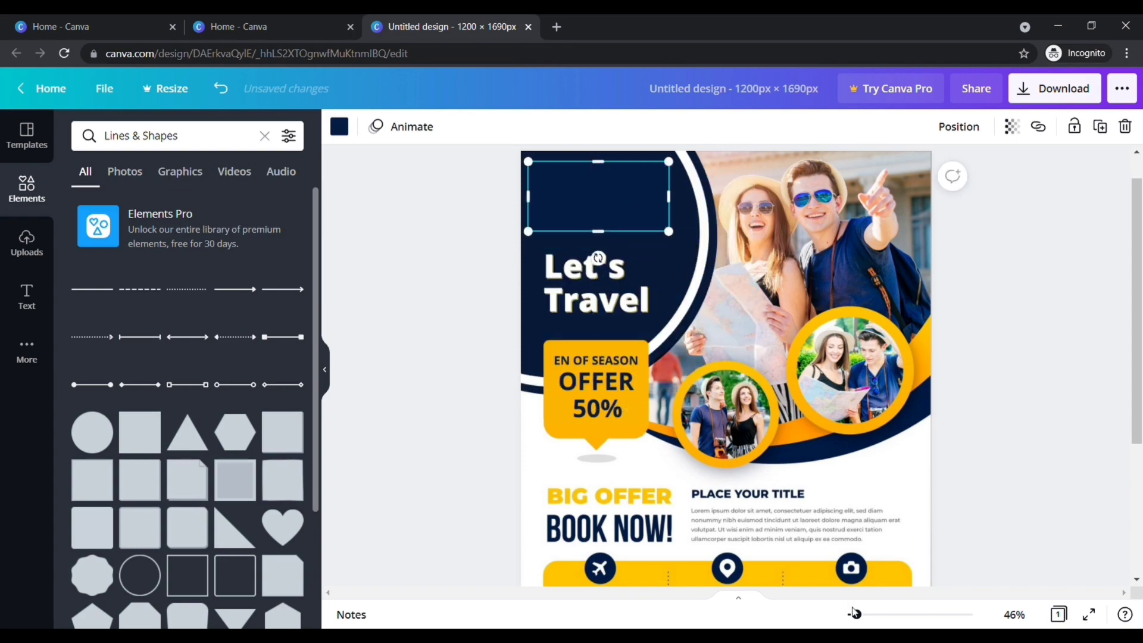
pyautogui.moveTo(857, 615); pyautogui.dragTo(868, 615)
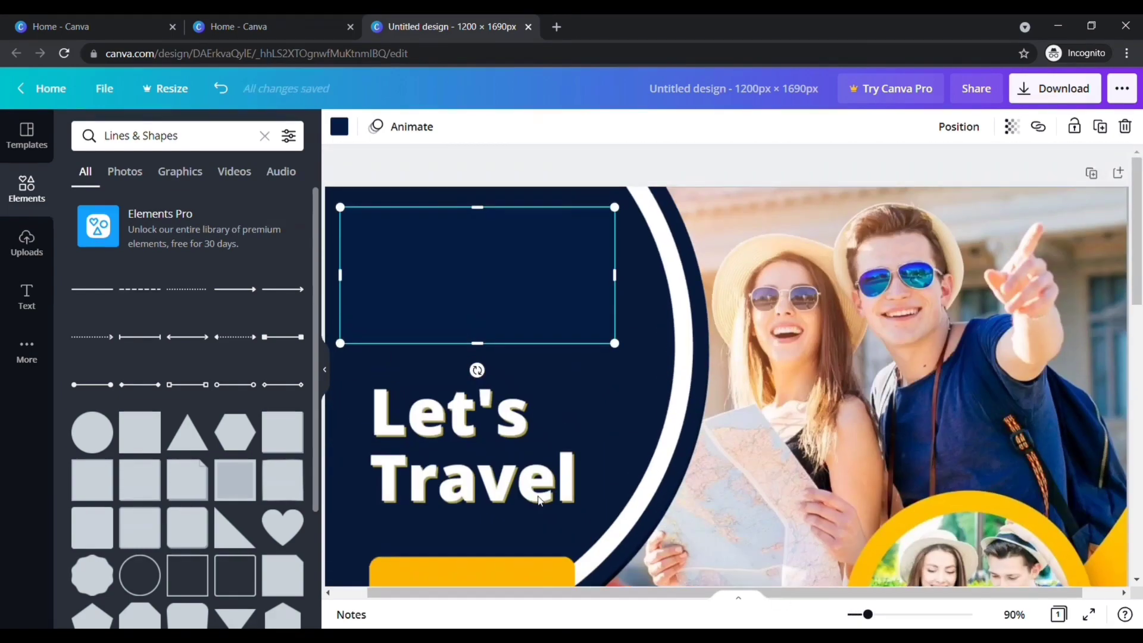
pyautogui.moveTo(773, 593); pyautogui.dragTo(740, 593)
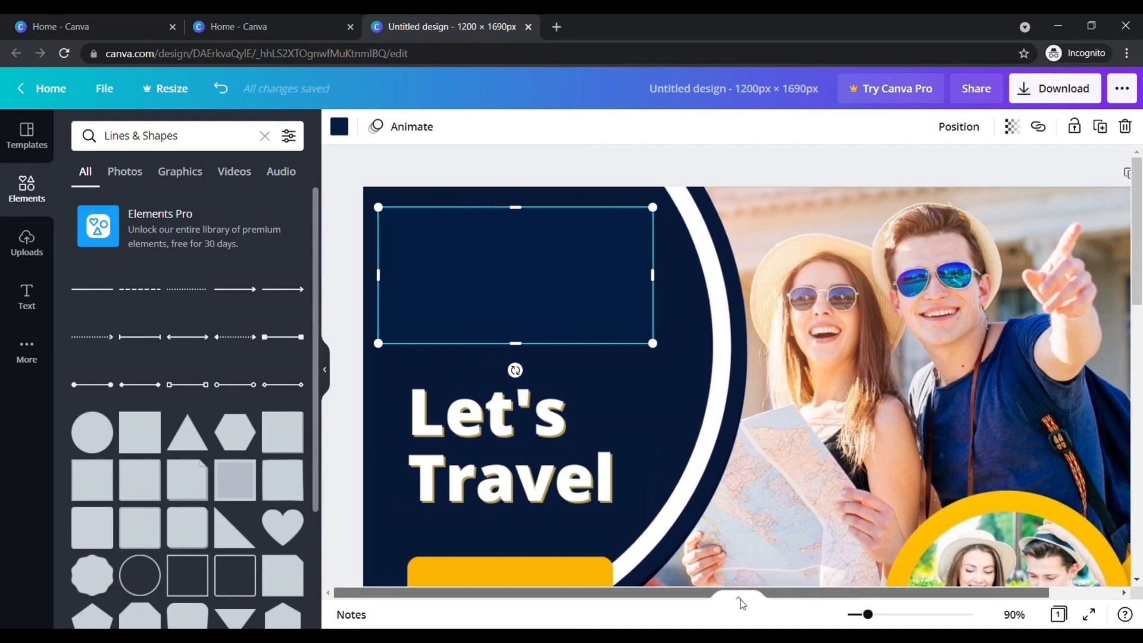
pyautogui.press('Escape')
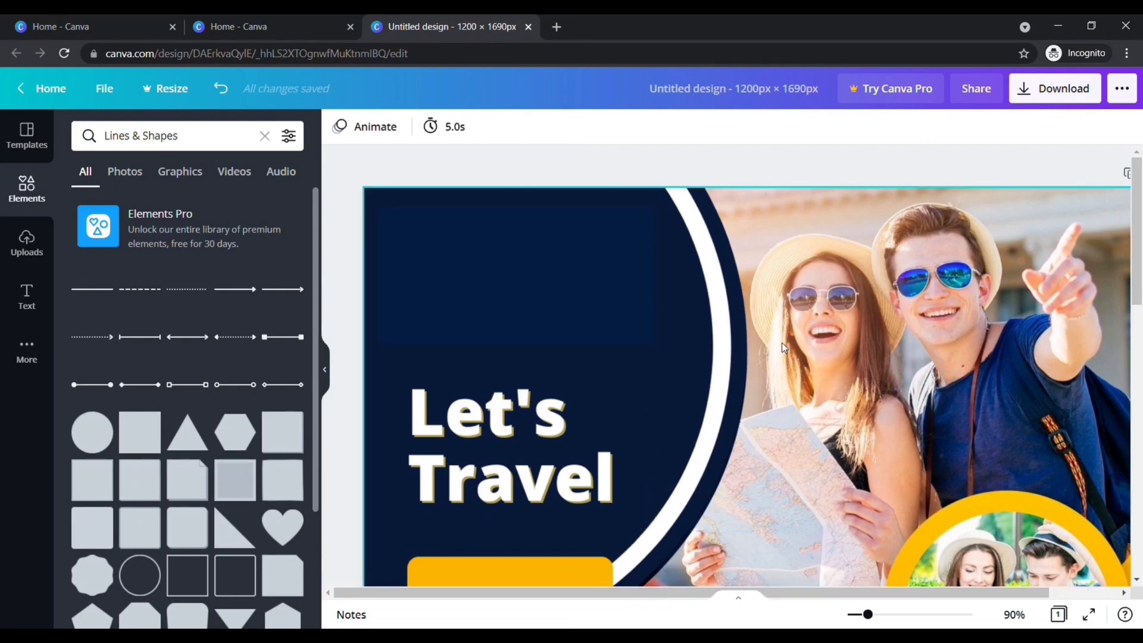
# Step: Give the logo-covering rectangle a custom navy fill of #081937
pyautogui.click(540, 286)
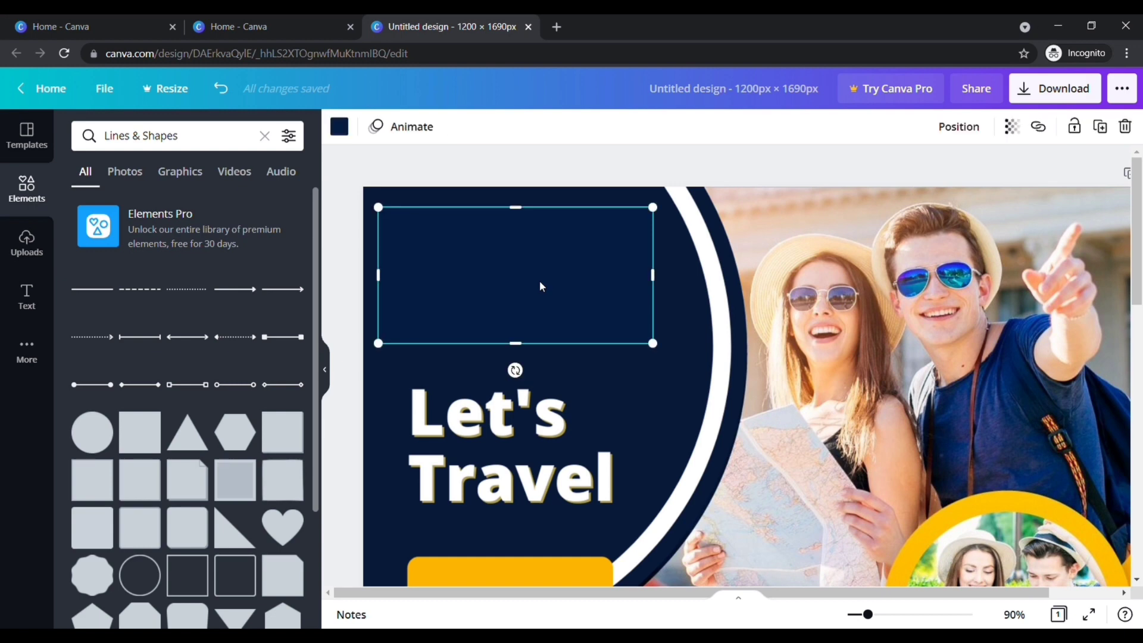
pyautogui.click(340, 127)
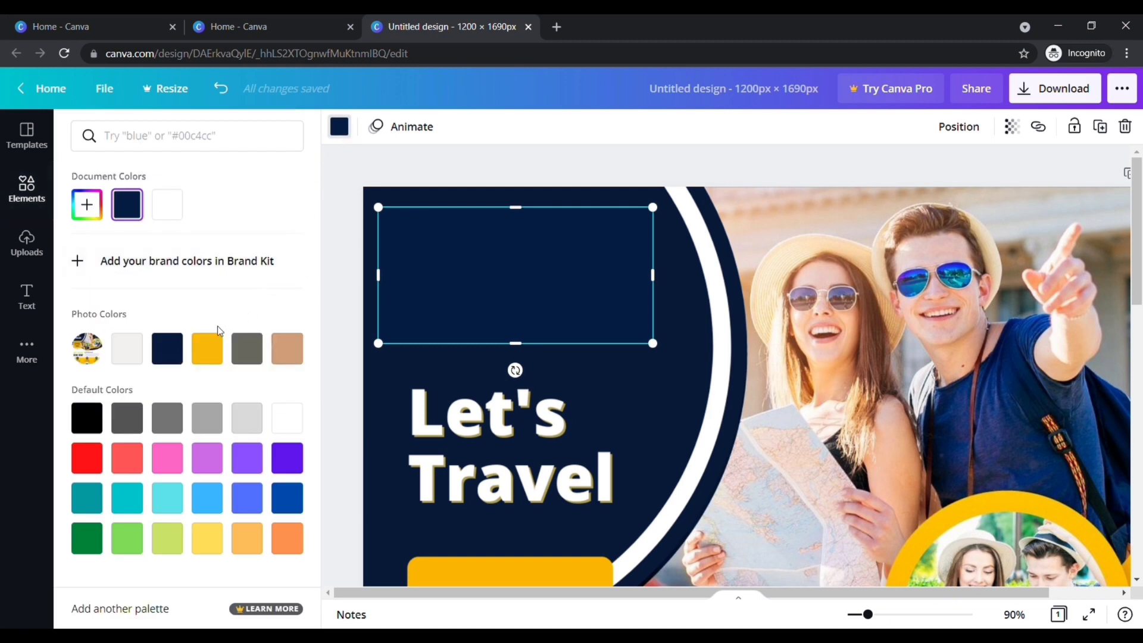
pyautogui.click(172, 357)
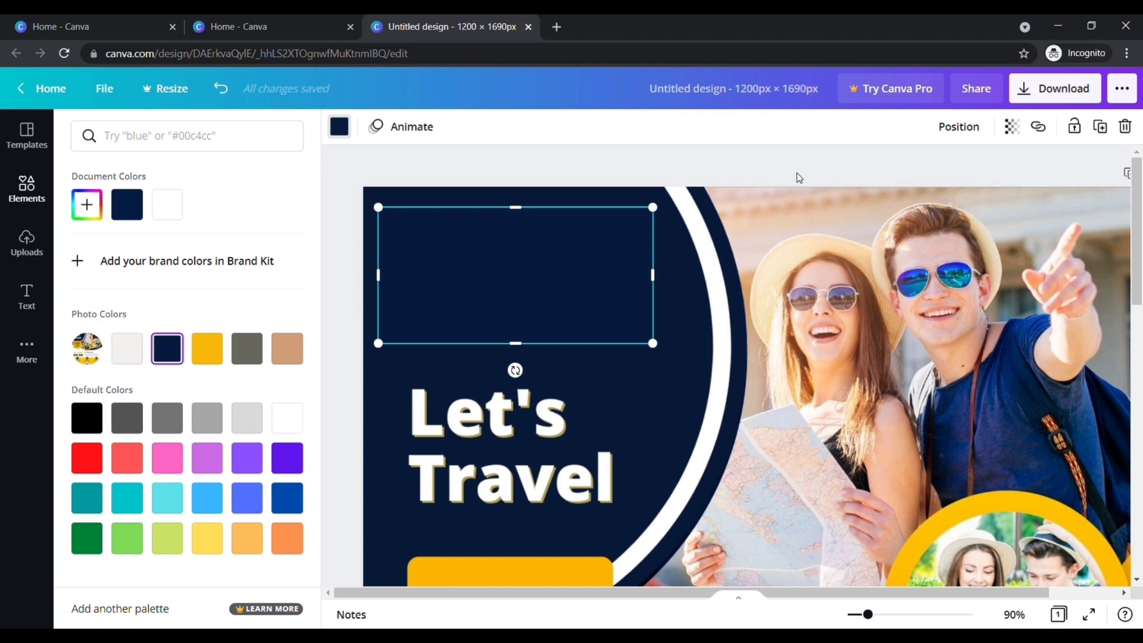
pyautogui.scroll(-2, 799, 178)
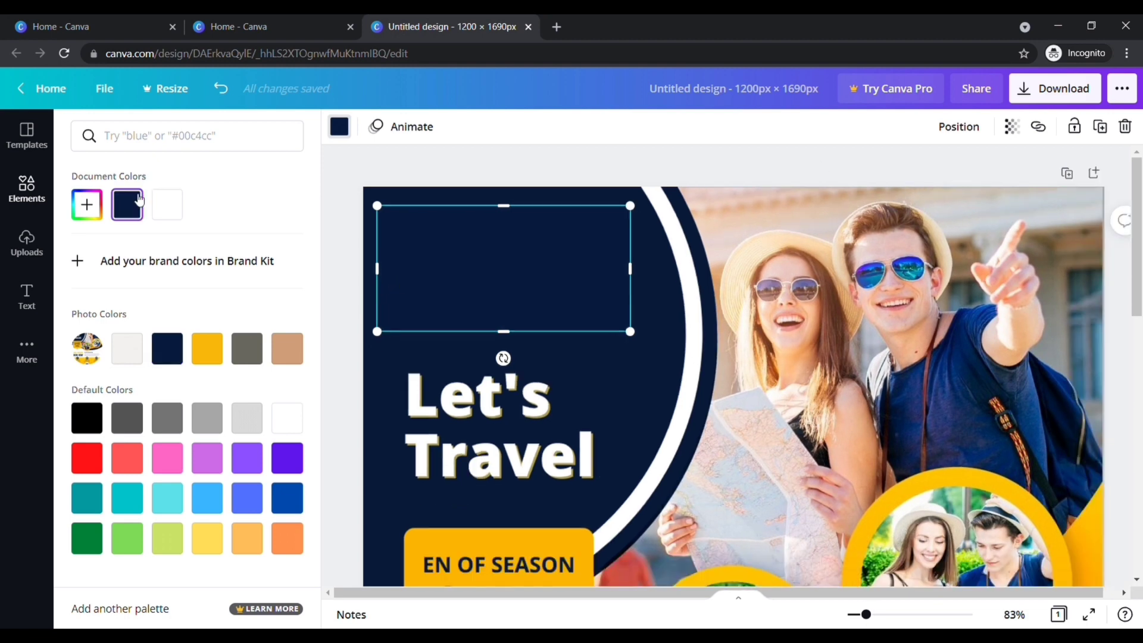
pyautogui.click(87, 204)
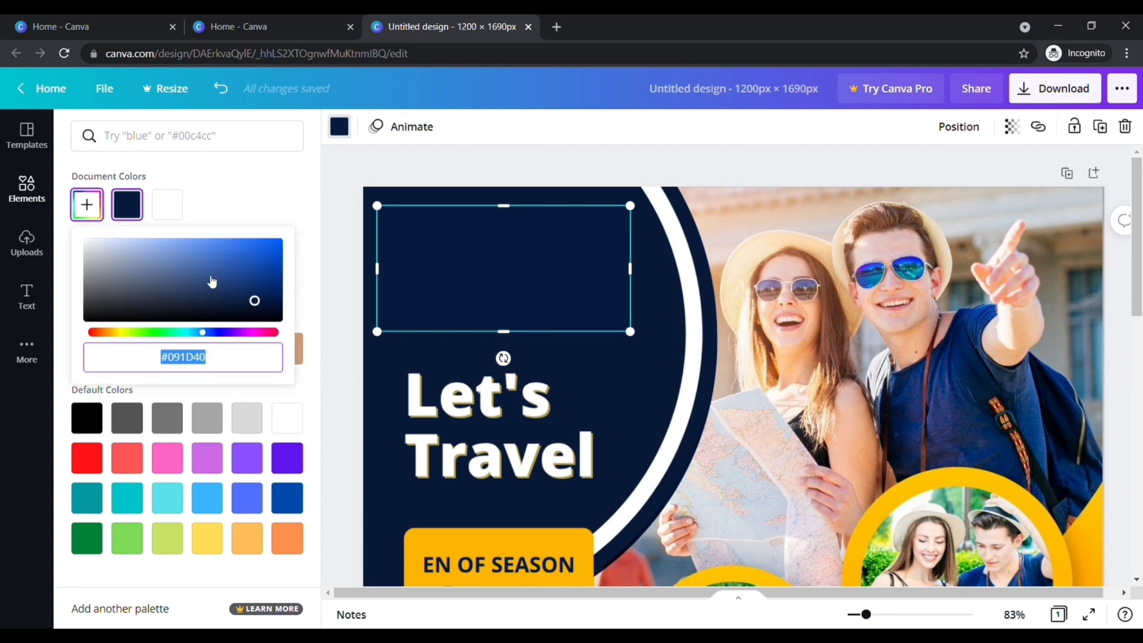
pyautogui.click(257, 304)
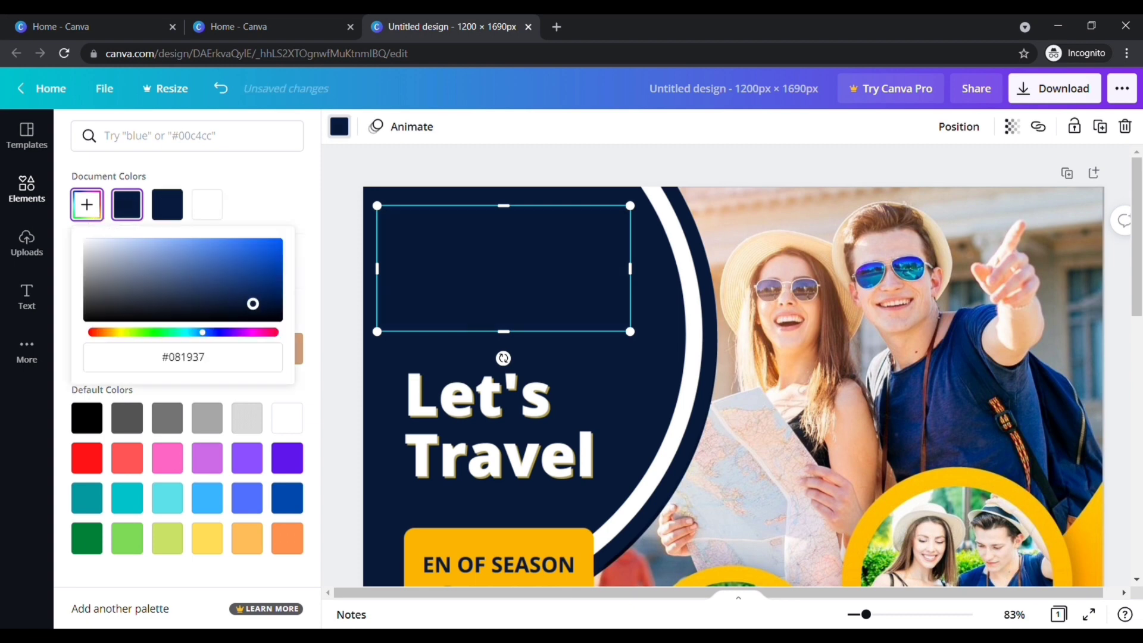
pyautogui.moveTo(257, 303); pyautogui.dragTo(254, 304)
pyautogui.click(348, 246)
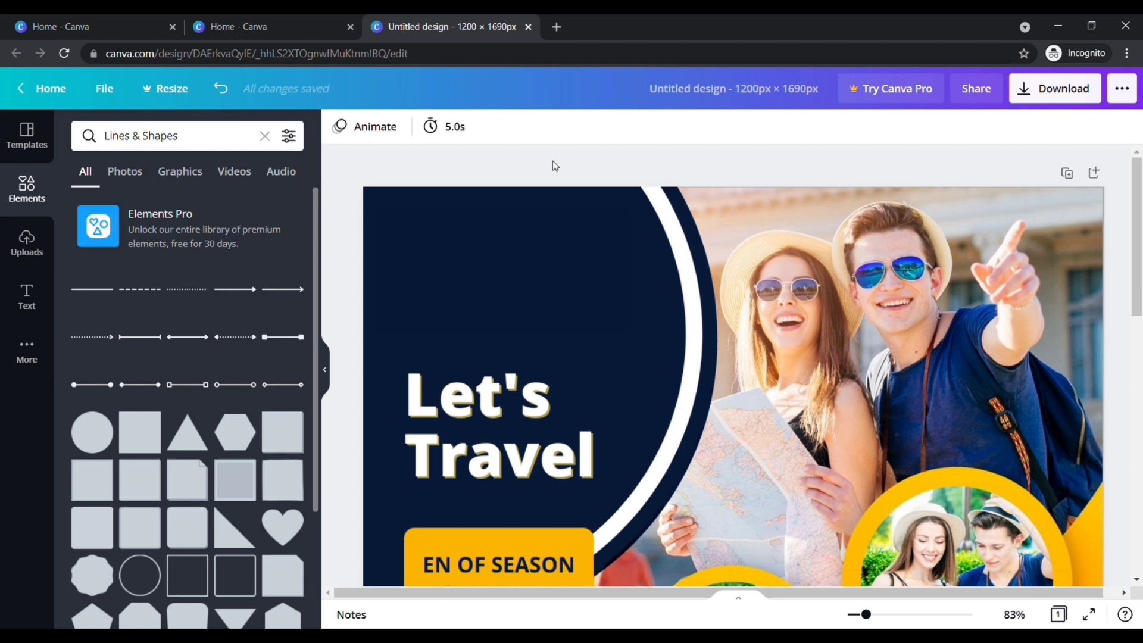
# Step: Add the uploaded Travel logo image to the flyer
pyautogui.click(40, 241)
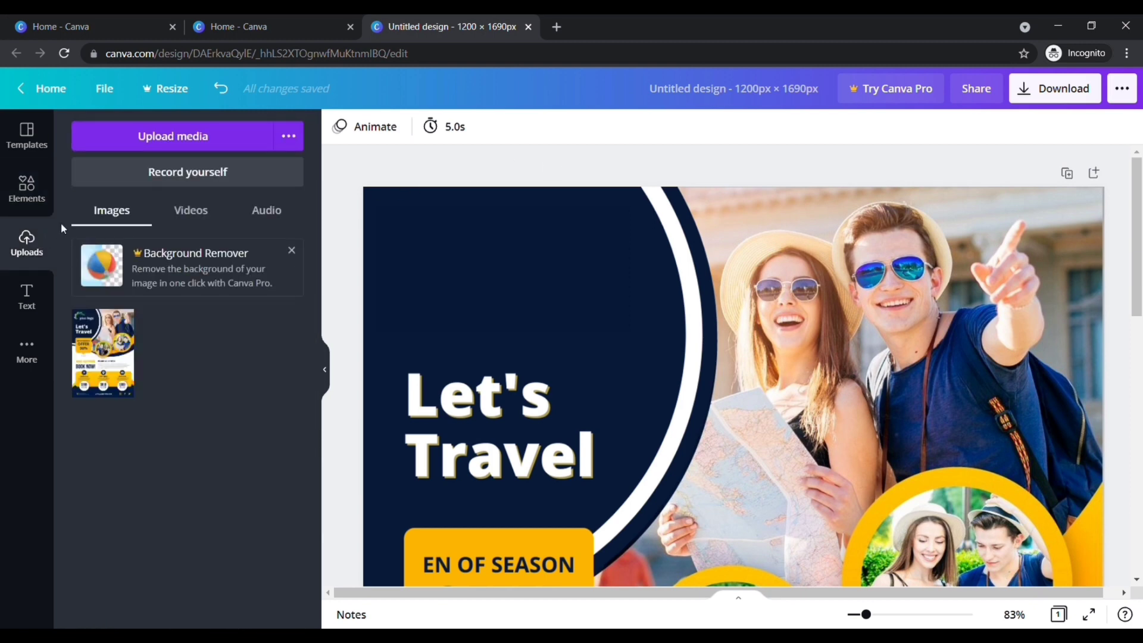
pyautogui.click(174, 149)
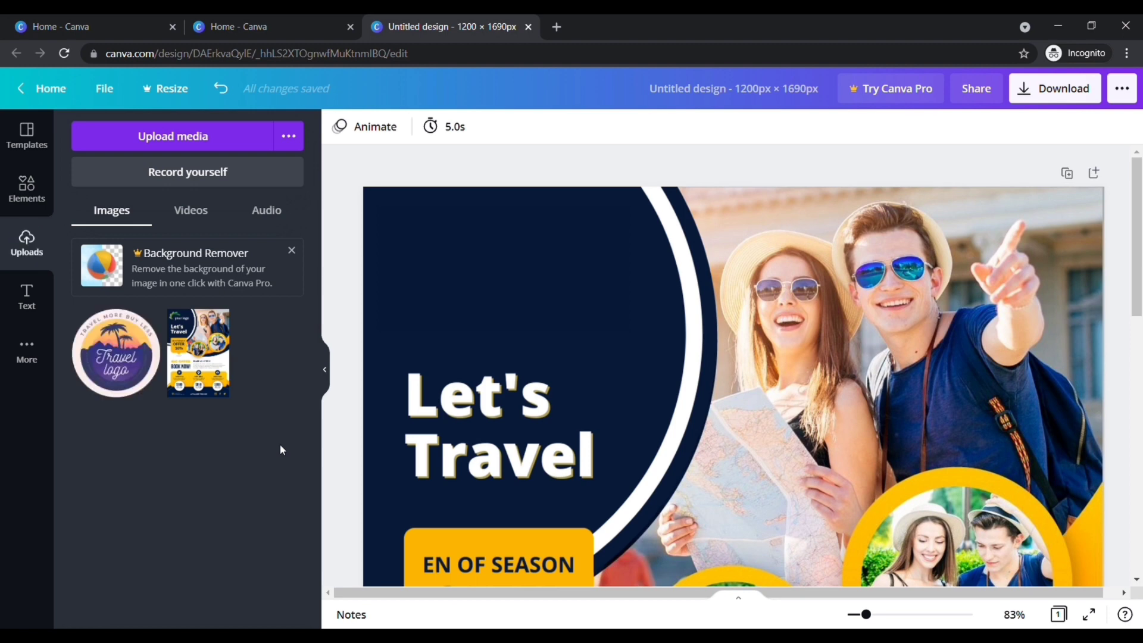
pyautogui.click(116, 353)
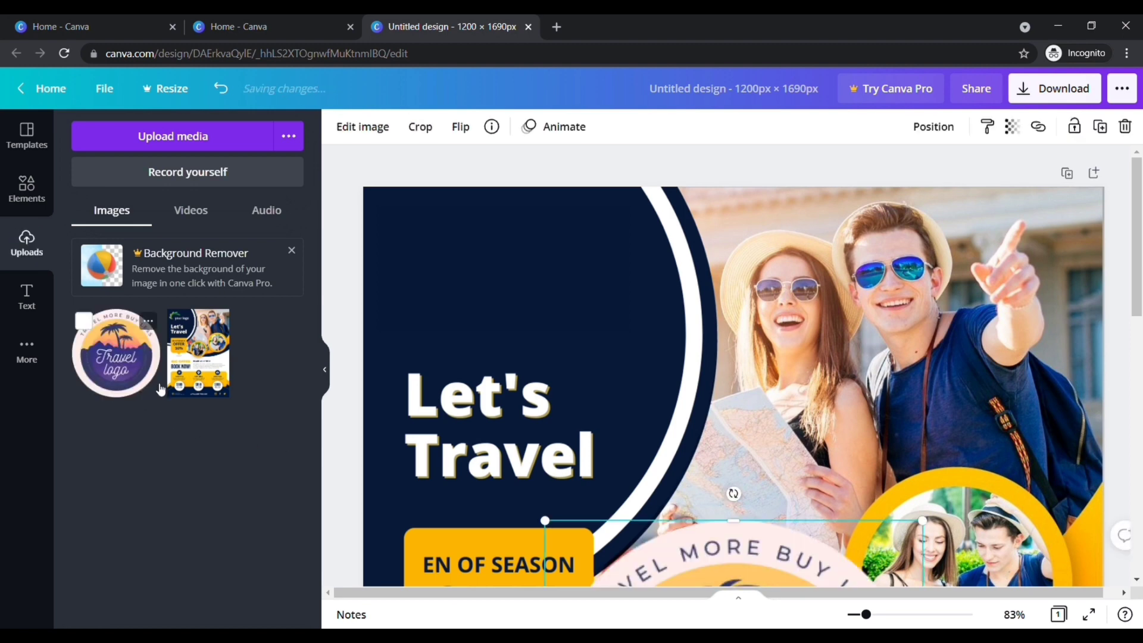
pyautogui.moveTo(866, 614); pyautogui.dragTo(857, 615)
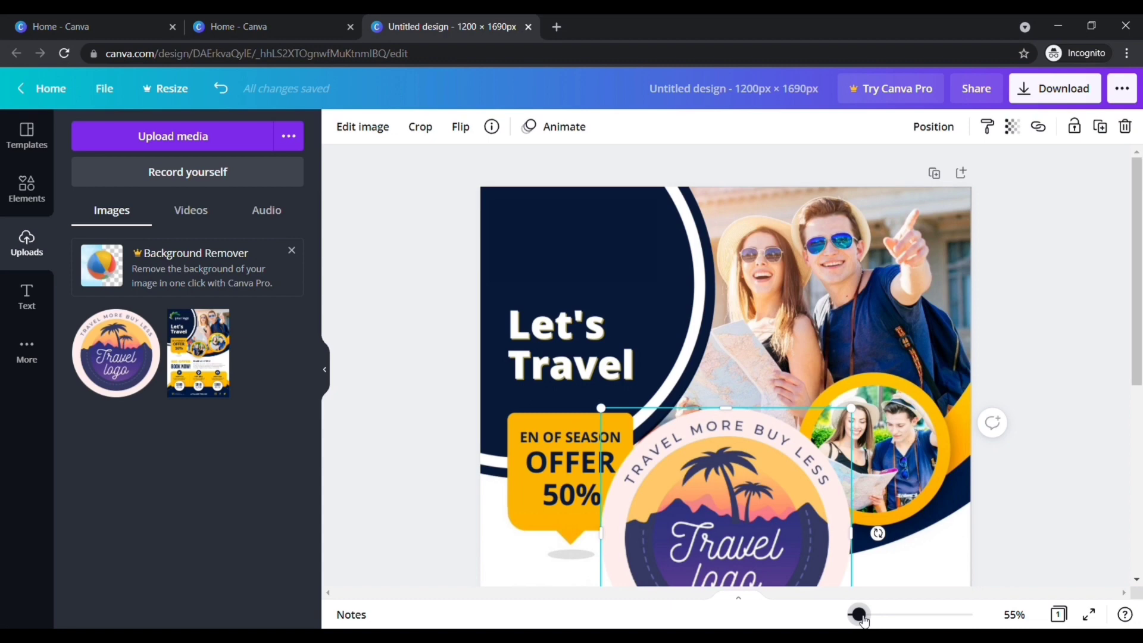
# Step: Shrink the Travel logo into a small badge in the top-left corner
pyautogui.moveTo(777, 530); pyautogui.dragTo(706, 338)
pyautogui.moveTo(780, 466); pyautogui.dragTo(588, 285)
pyautogui.moveTo(540, 234); pyautogui.dragTo(567, 233)
pyautogui.click(463, 273)
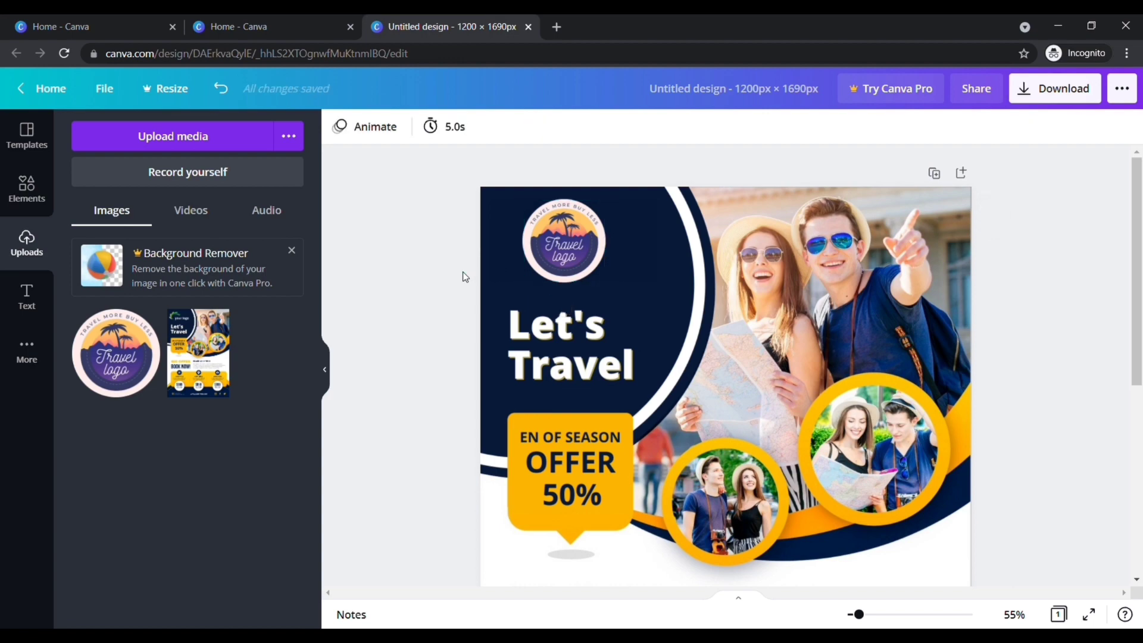
# Step: Scroll and zoom in on the flyer's yellow offer area
pyautogui.scroll(-3, 462, 271)
pyautogui.keyDown('ctrl'); pyautogui.scroll(-2, 836, 425); pyautogui.keyUp('ctrl')
pyautogui.scroll(-1, 836, 425)
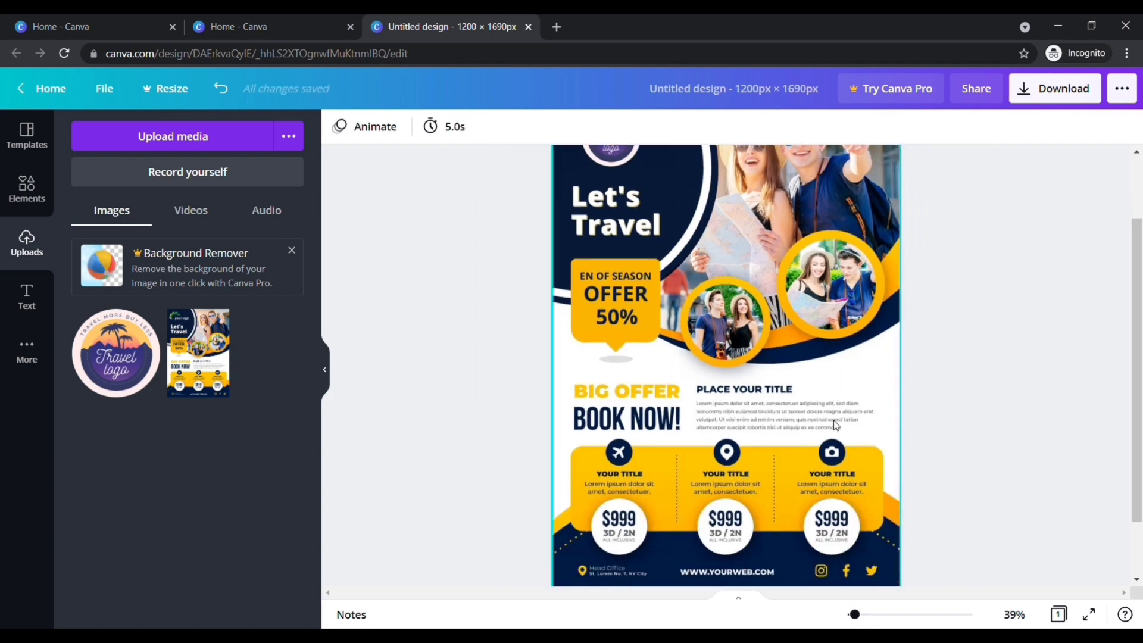
pyautogui.scroll(-1, 836, 425)
pyautogui.scroll(2, 827, 428)
pyautogui.scroll(-2, 819, 432)
pyautogui.scroll(2, 808, 435)
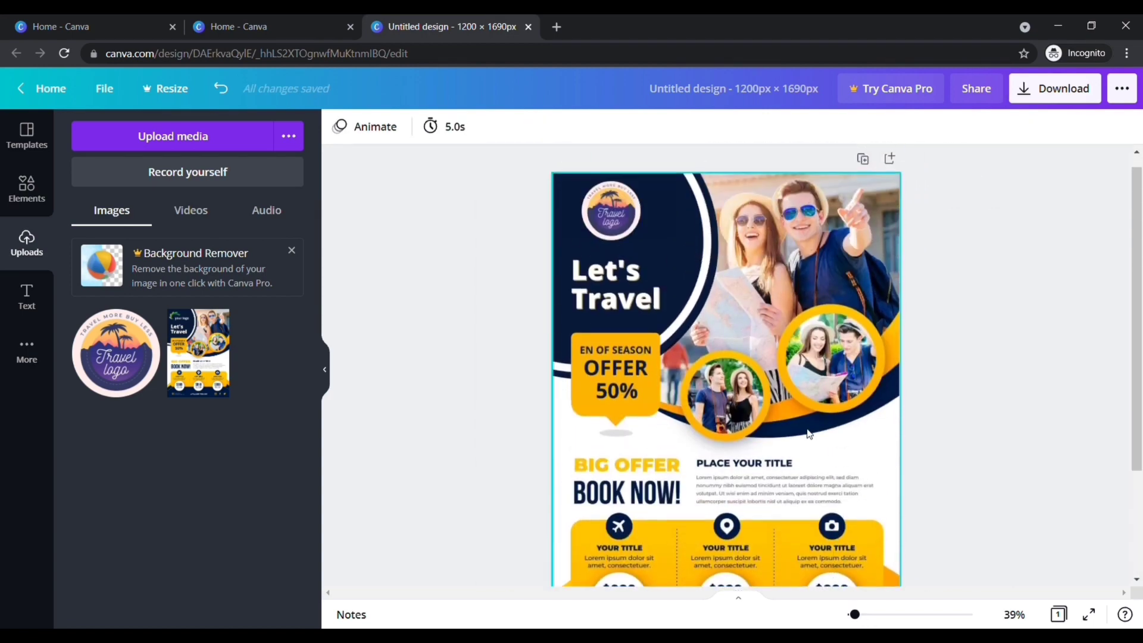
pyautogui.moveTo(856, 615); pyautogui.dragTo(869, 615)
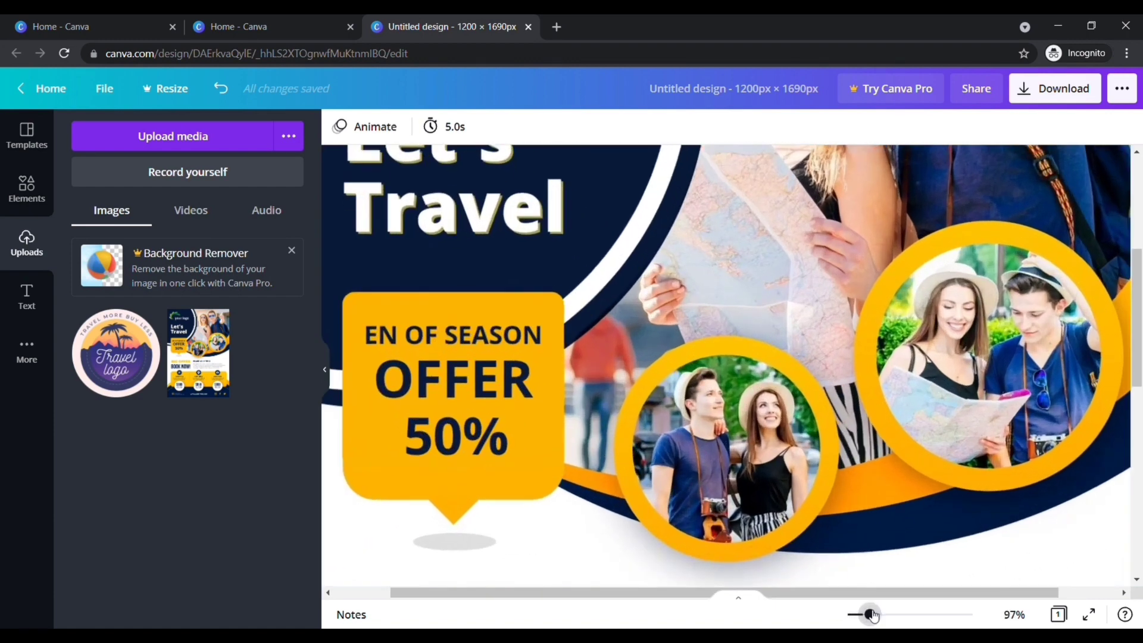
pyautogui.hscroll(-2, 571, 583)
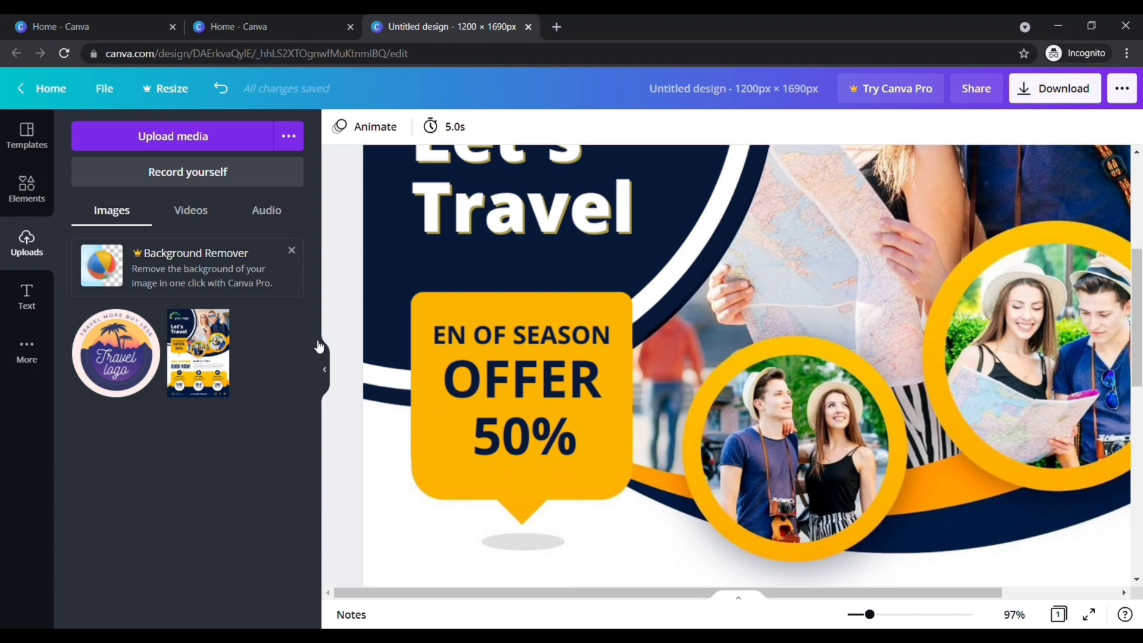
# Step: Cover the 50% with a rectangle coloured the offer box's yellow
pyautogui.click(33, 199)
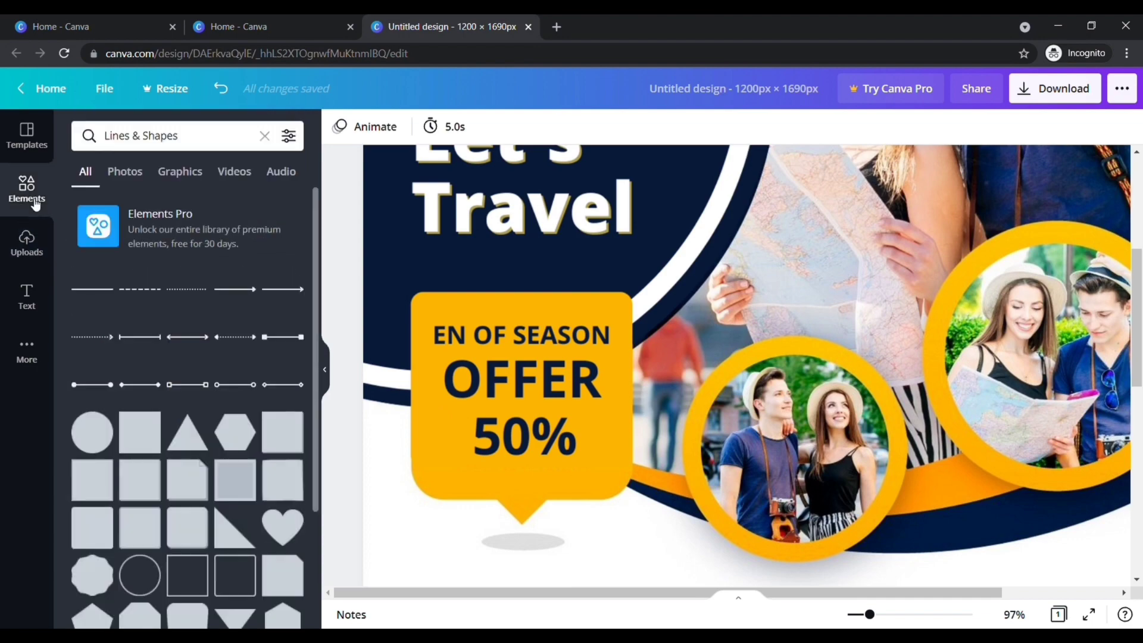
pyautogui.click(139, 432)
pyautogui.moveTo(586, 357); pyautogui.dragTo(510, 284)
pyautogui.moveTo(482, 230); pyautogui.dragTo(496, 299)
pyautogui.moveTo(557, 308); pyautogui.dragTo(585, 308)
pyautogui.moveTo(524, 355); pyautogui.dragTo(546, 334)
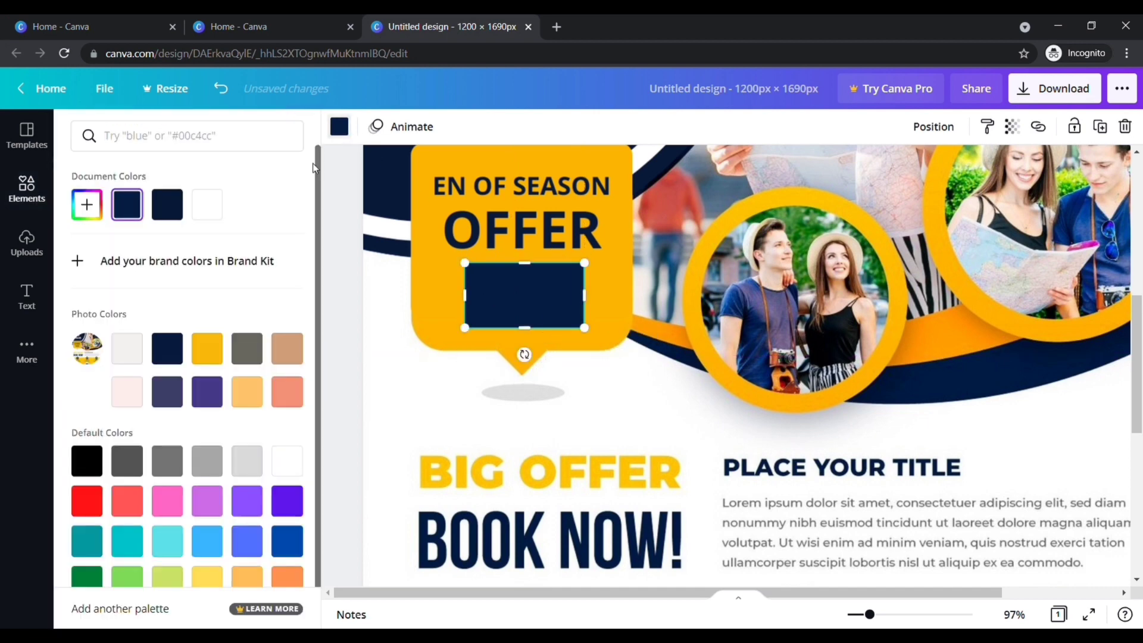
pyautogui.click(207, 348)
pyautogui.click(337, 332)
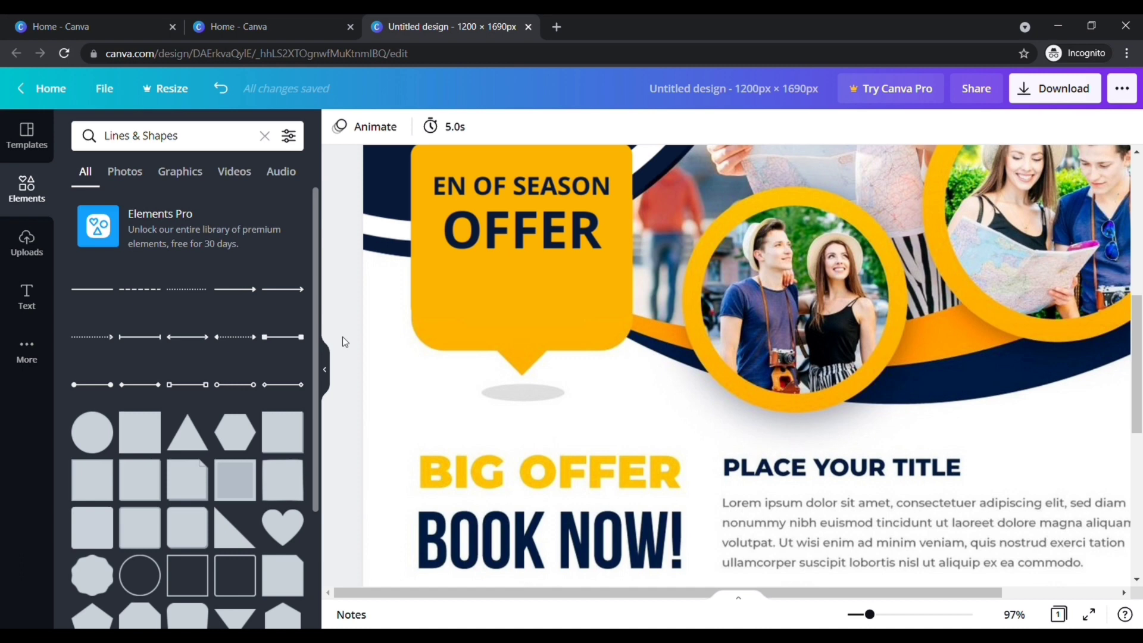
# Step: Add a heading text box reading '60%'
pyautogui.click(42, 303)
pyautogui.scroll(-5, 184, 327)
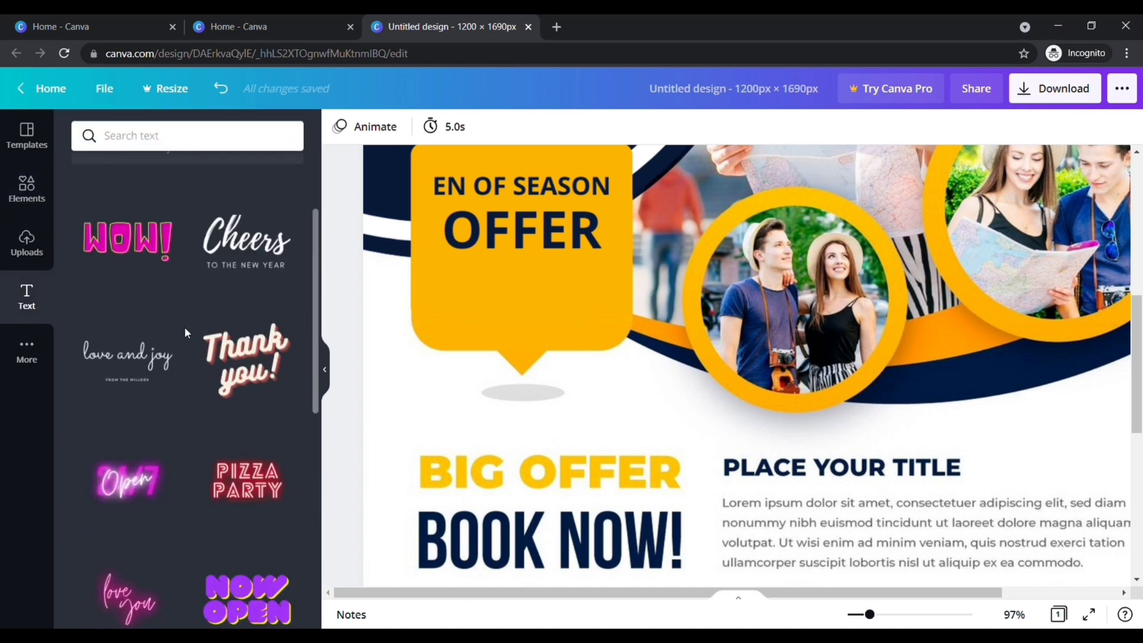
pyautogui.scroll(-3, 184, 327)
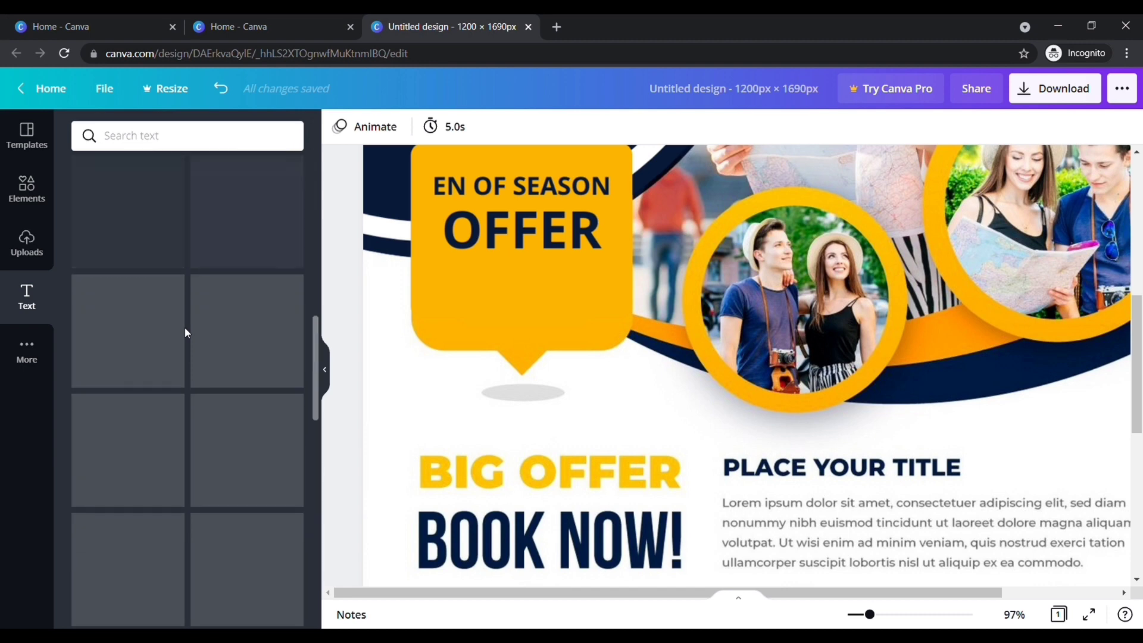
pyautogui.scroll(8, 185, 328)
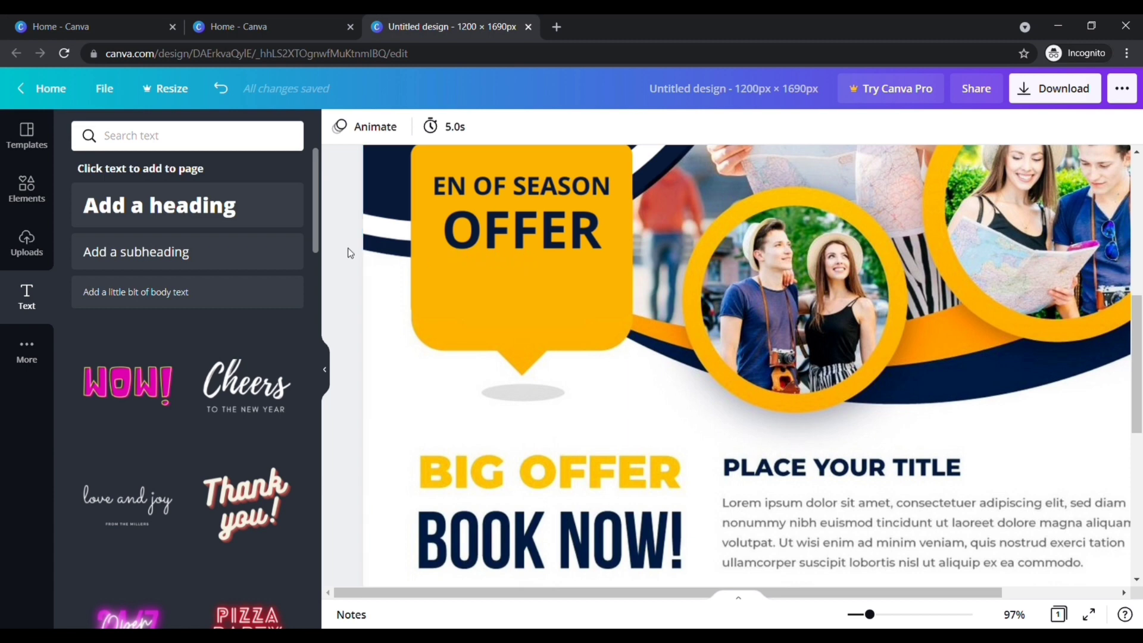
pyautogui.click(249, 206)
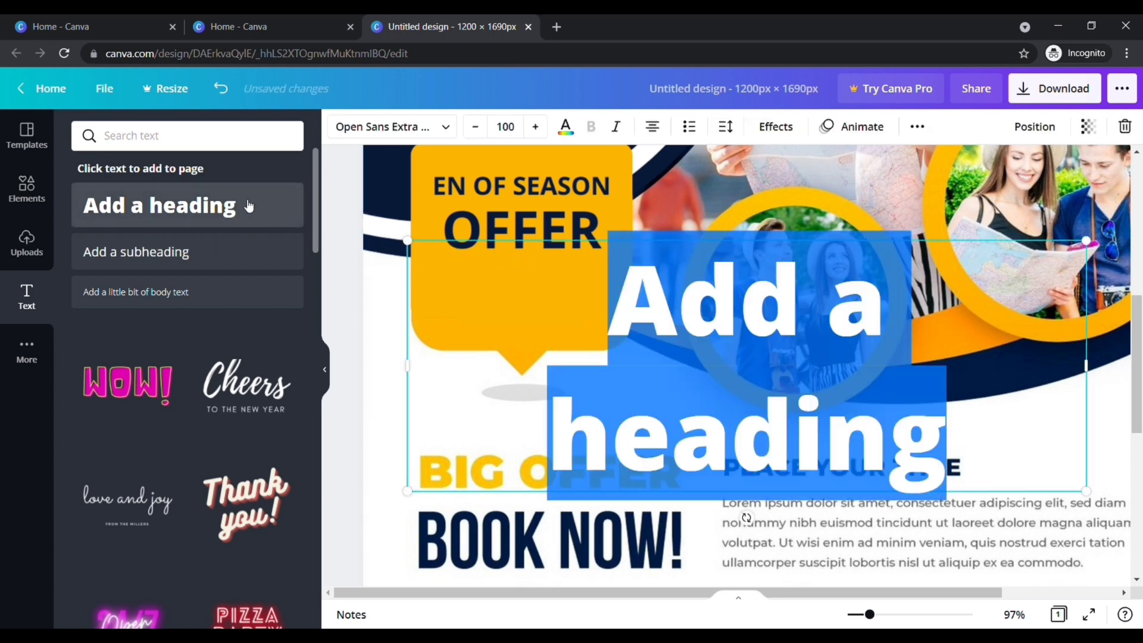
pyautogui.click(934, 465)
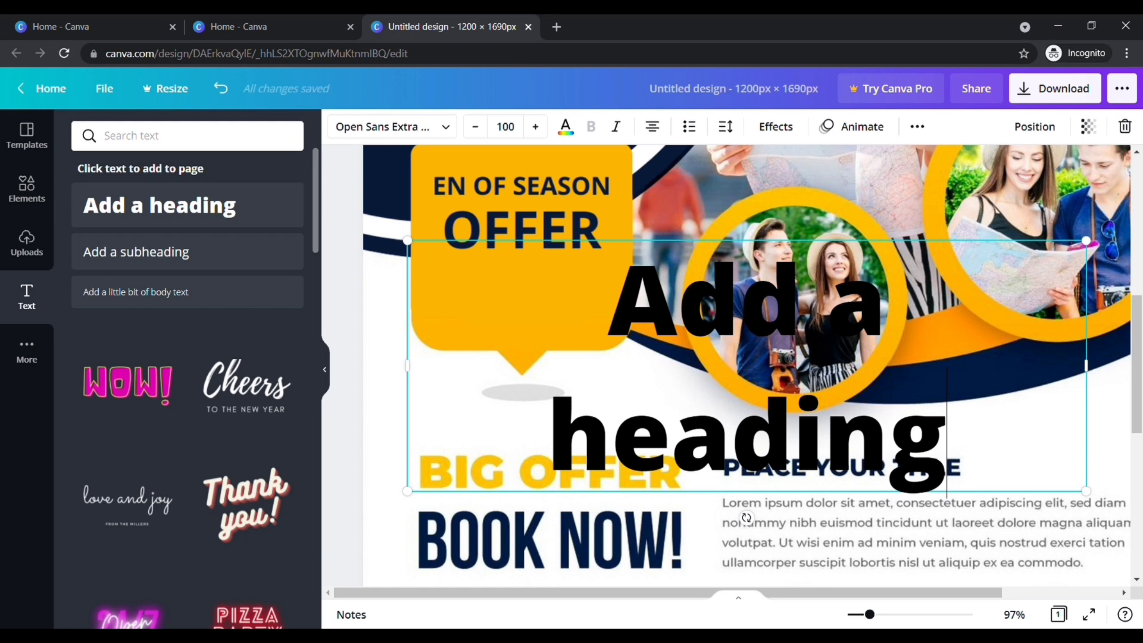
pyautogui.press('BackSpace')
pyautogui.press('BackSpace')
pyautogui.press('BackSpace')
pyautogui.press('BackSpace')
pyautogui.press('BackSpace')
pyautogui.press('BackSpace')
pyautogui.press('BackSpace')
pyautogui.press('BackSpace')
pyautogui.press('BackSpace')
pyautogui.press('BackSpace')
pyautogui.press('BackSpace')
pyautogui.press('BackSpace')
pyautogui.press('BackSpace')
pyautogui.write('60%')
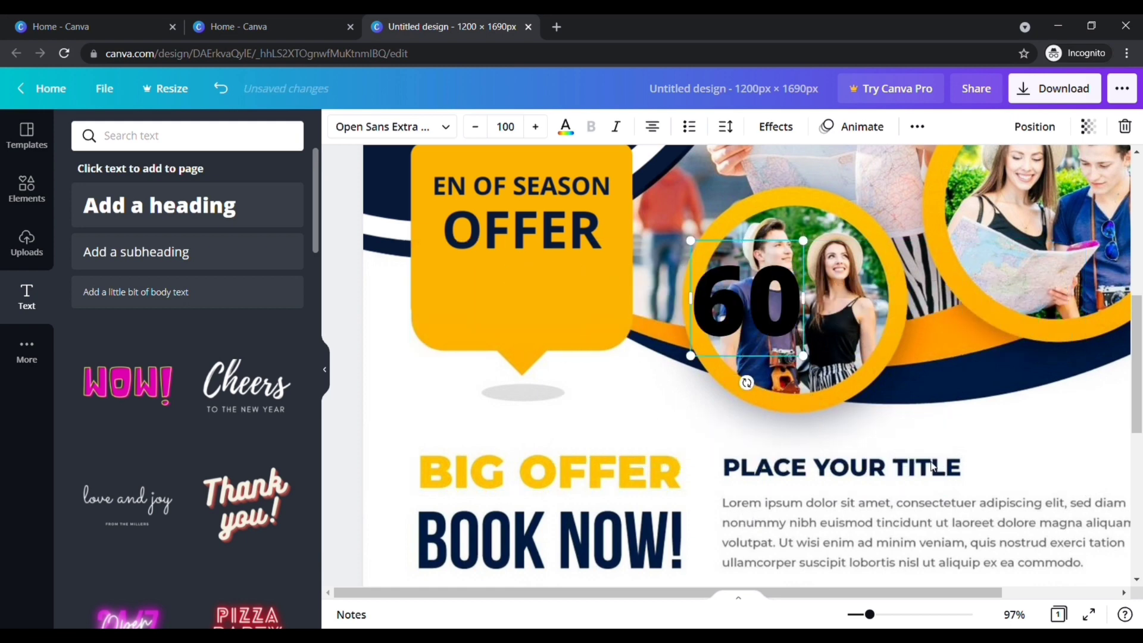
# Step: Shrink the 60% text and centre it under OFFER in the yellow box
pyautogui.click(351, 339)
pyautogui.moveTo(830, 338); pyautogui.dragTo(551, 331)
pyautogui.moveTo(490, 298); pyautogui.dragTo(523, 298)
pyautogui.moveTo(582, 323); pyautogui.dragTo(541, 308)
pyautogui.click(350, 283)
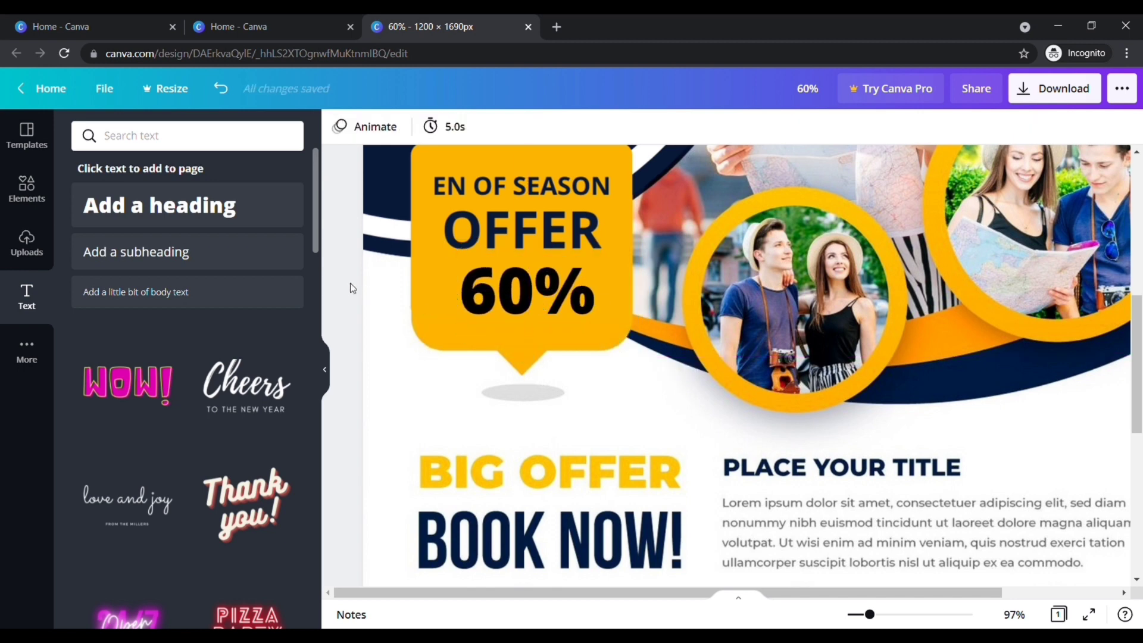
pyautogui.moveTo(870, 615); pyautogui.dragTo(859, 617)
pyautogui.scroll(-2, 811, 480)
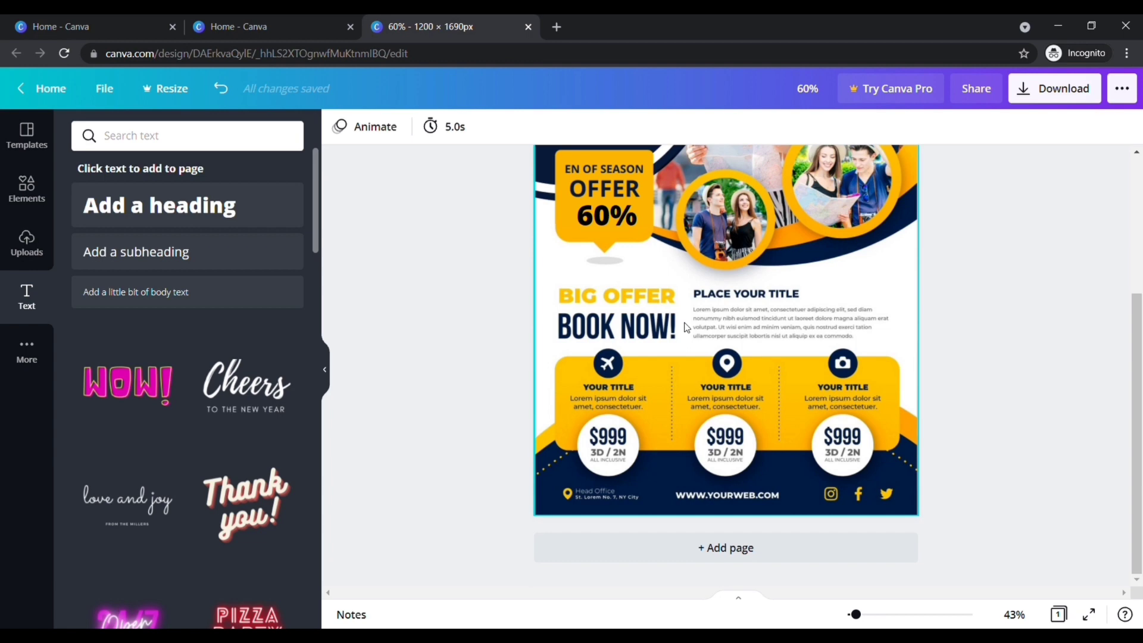
# Step: Replace the right circle's photo with a couple on a mountain and open Download
pyautogui.moveTo(691, 308); pyautogui.dragTo(891, 350)
pyautogui.moveTo(781, 396); pyautogui.dragTo(762, 408)
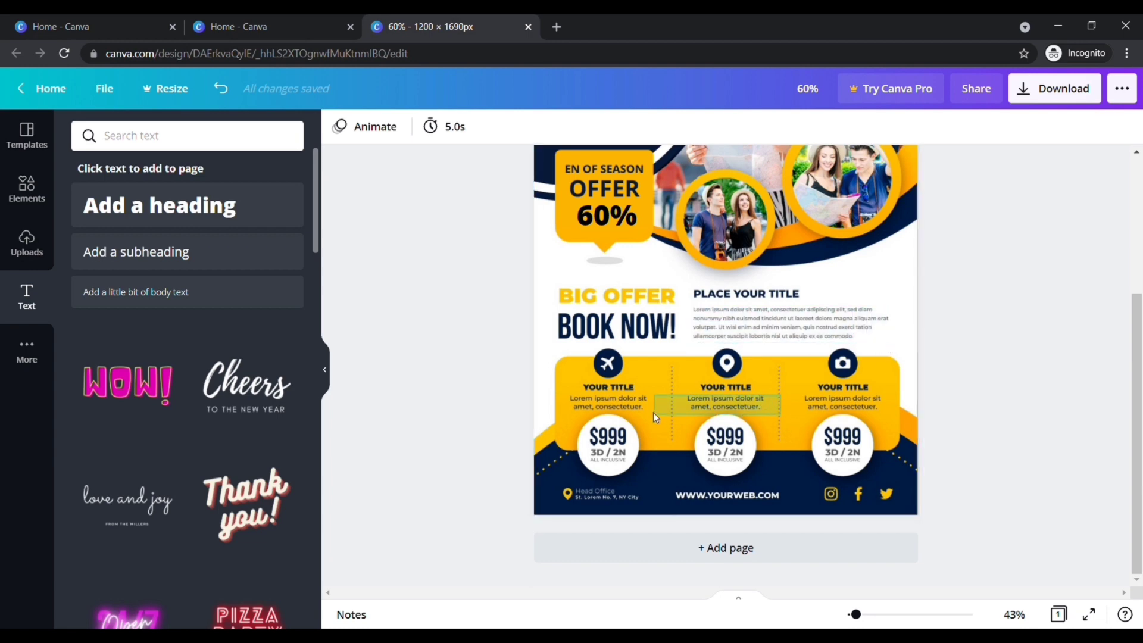
pyautogui.moveTo(652, 412); pyautogui.dragTo(650, 387)
pyautogui.scroll(2, 650, 387)
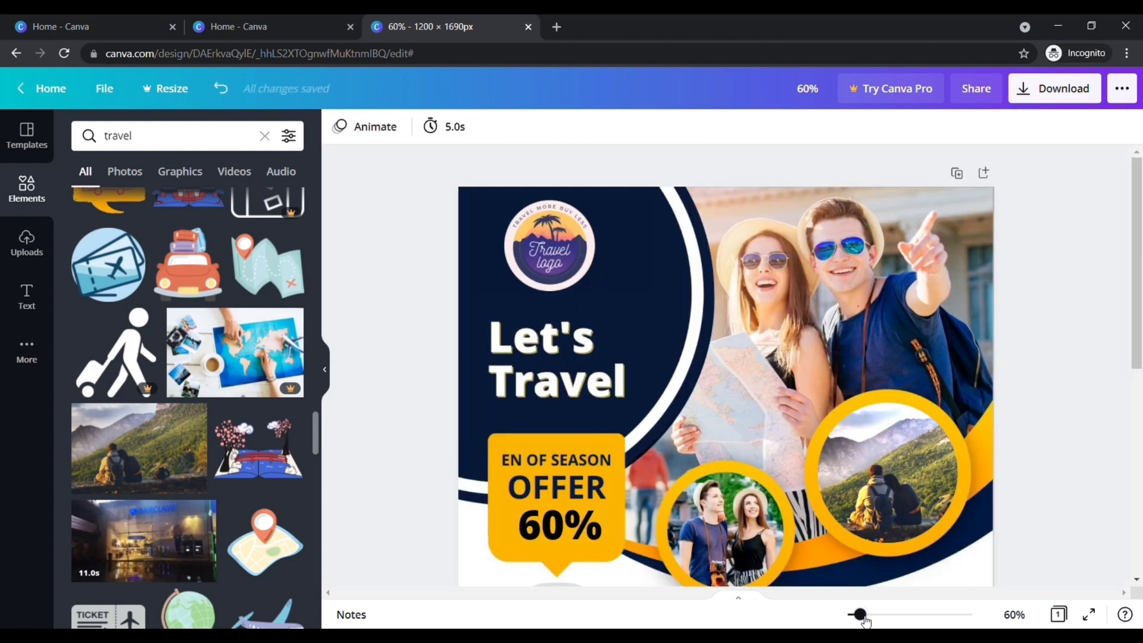
pyautogui.moveTo(863, 618); pyautogui.dragTo(854, 617)
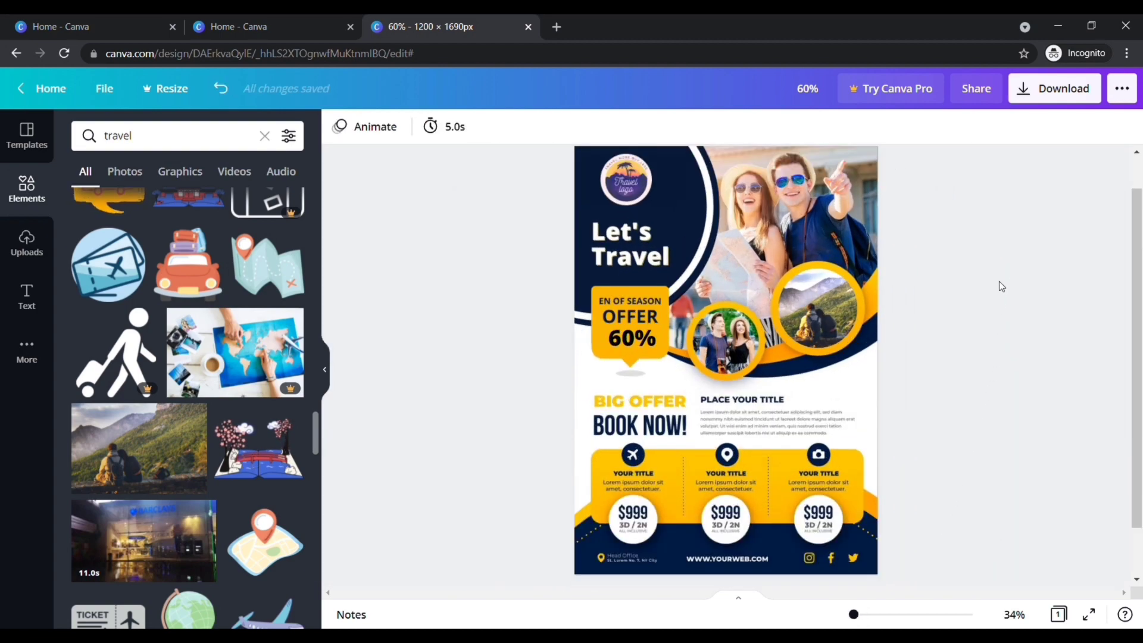
pyautogui.click(1054, 86)
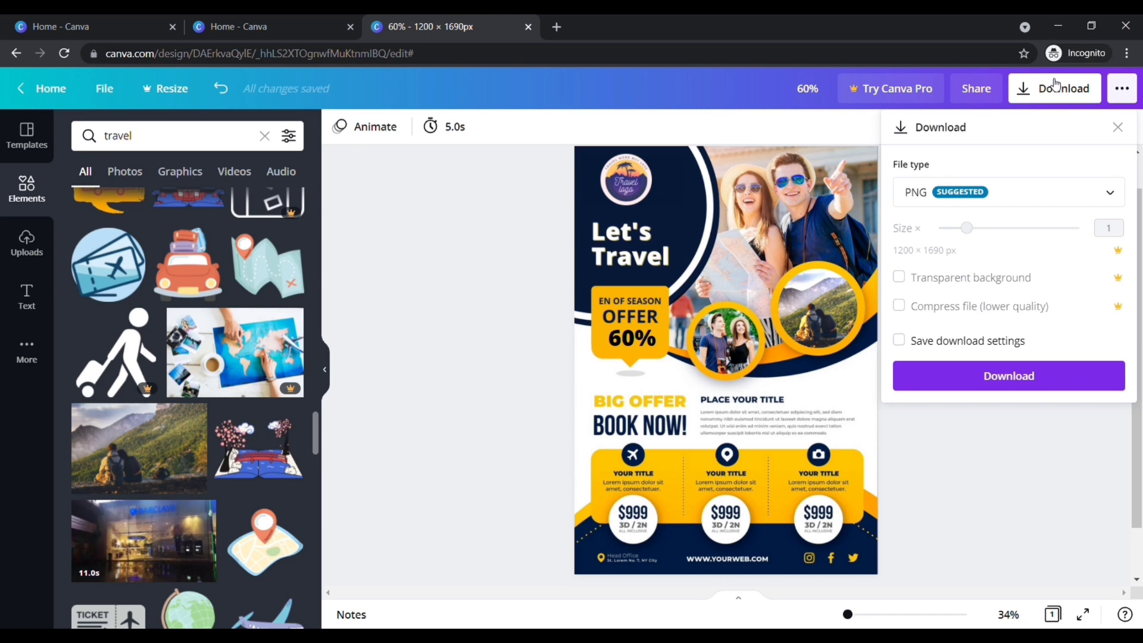
# Step: Download the flyer as PNG file 60%.png and close the success dialog
pyautogui.click(1045, 194)
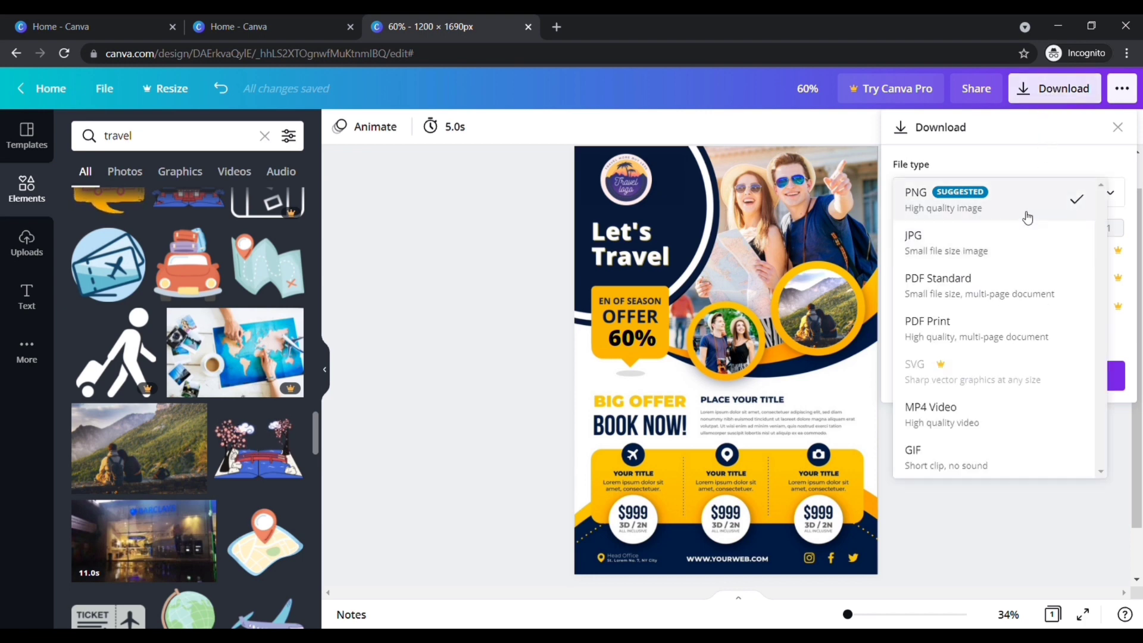
pyautogui.click(1025, 212)
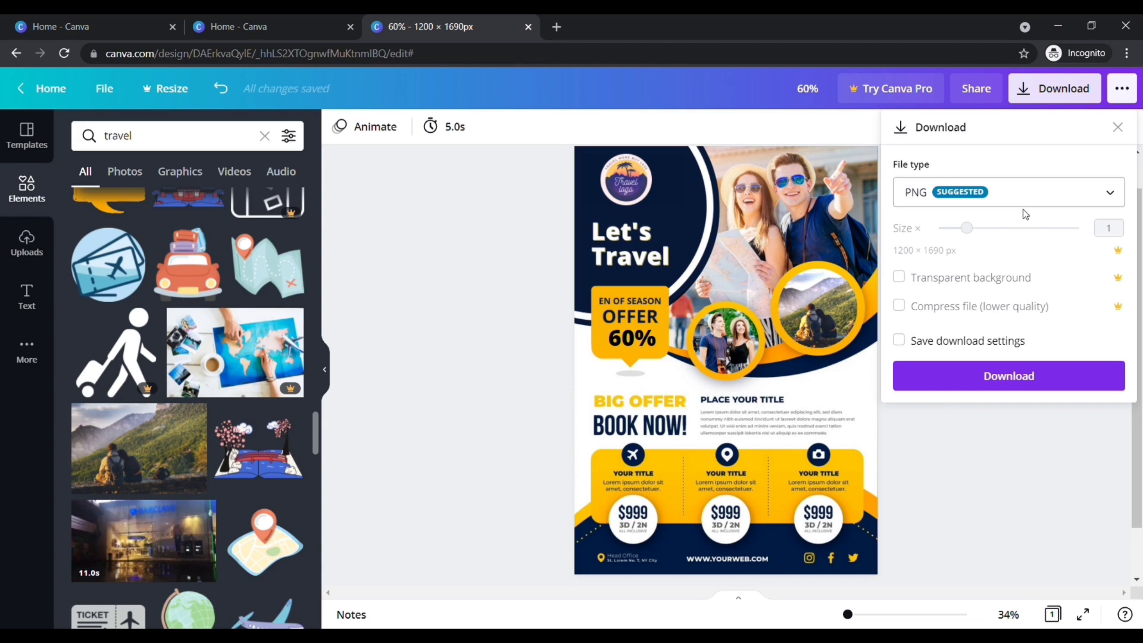
pyautogui.click(1020, 387)
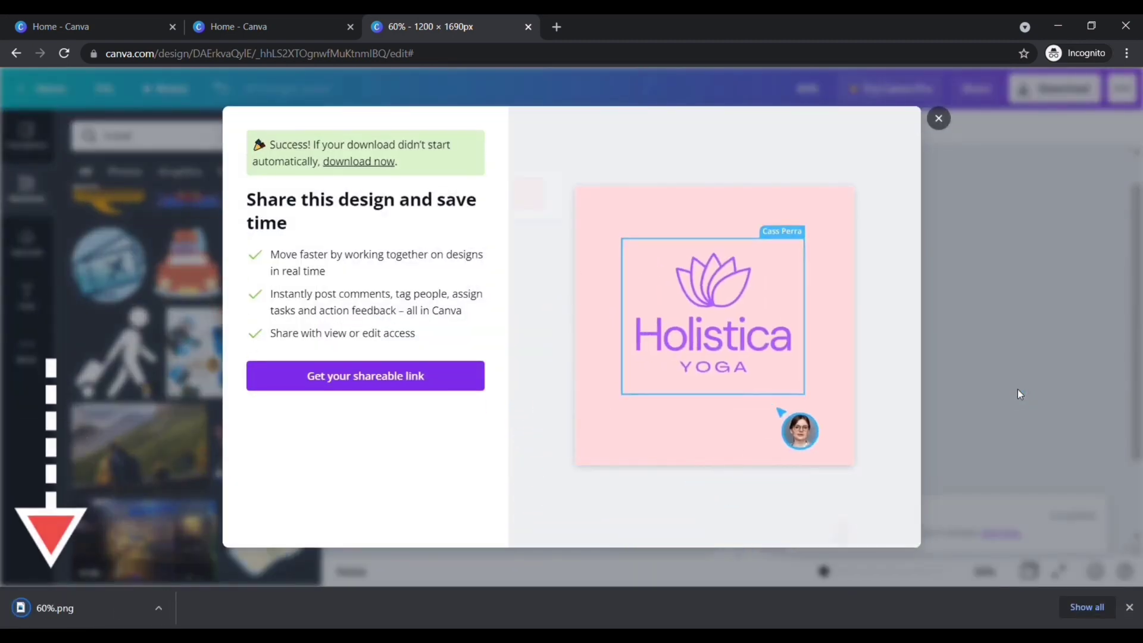
pyautogui.click(939, 119)
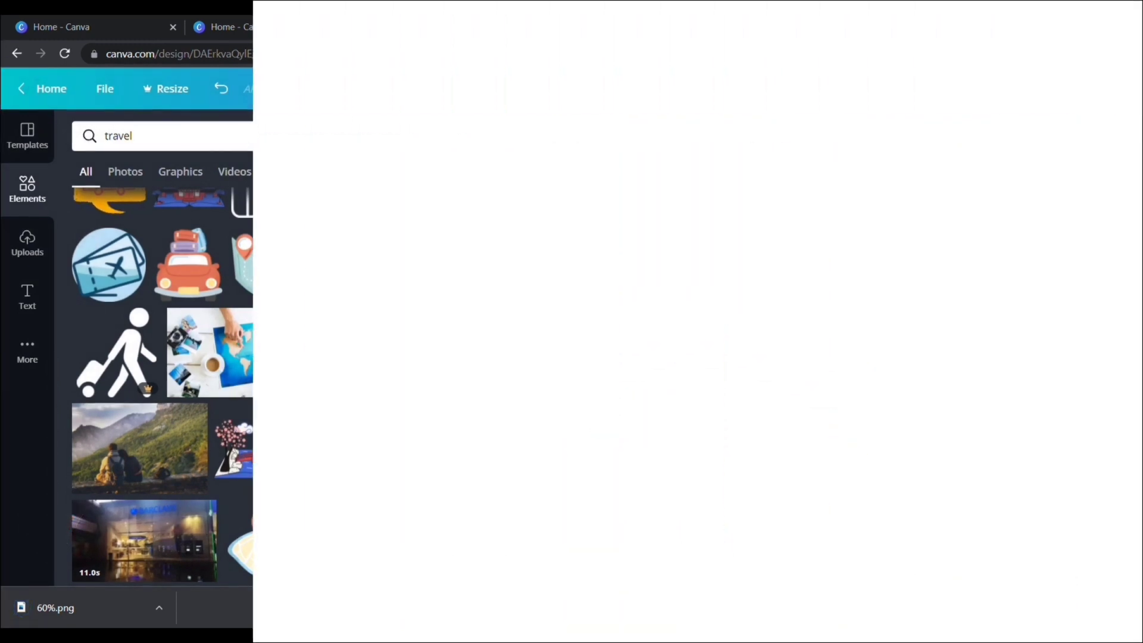